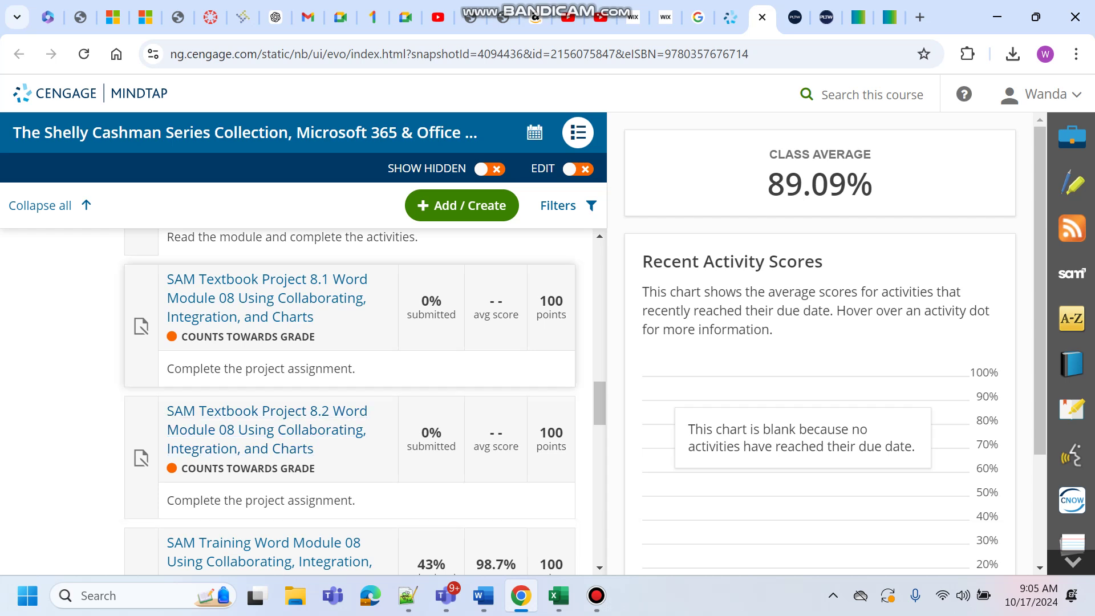
Start SAM Textbook Project 8.1 Word Module 08 and download all of its project files
key(Return)
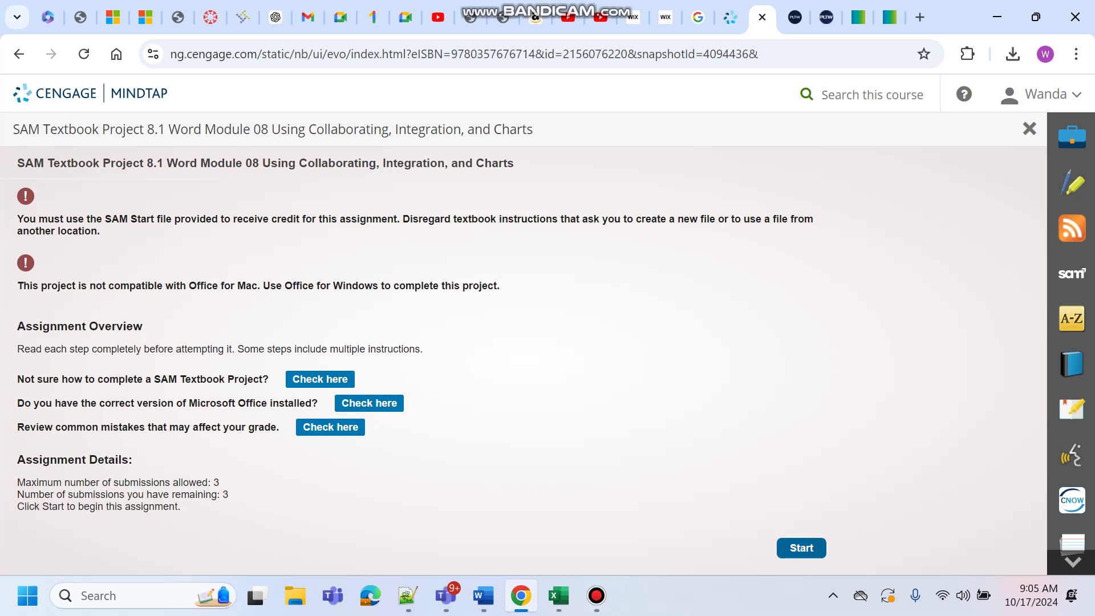
click(801, 548)
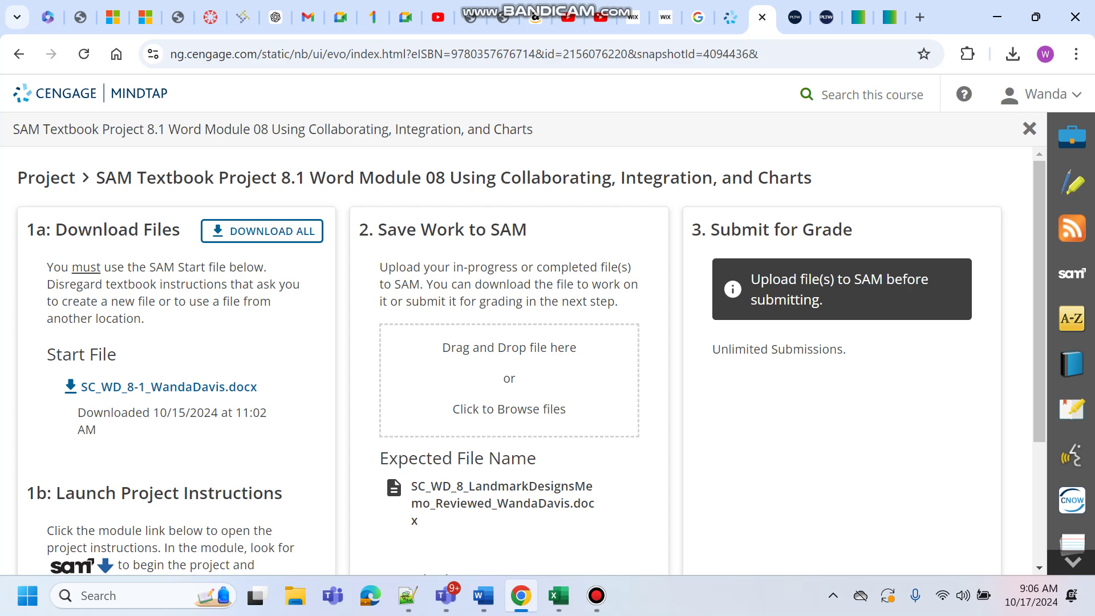
scroll(530, 359, down, 3)
scroll(530, 359, up, 3)
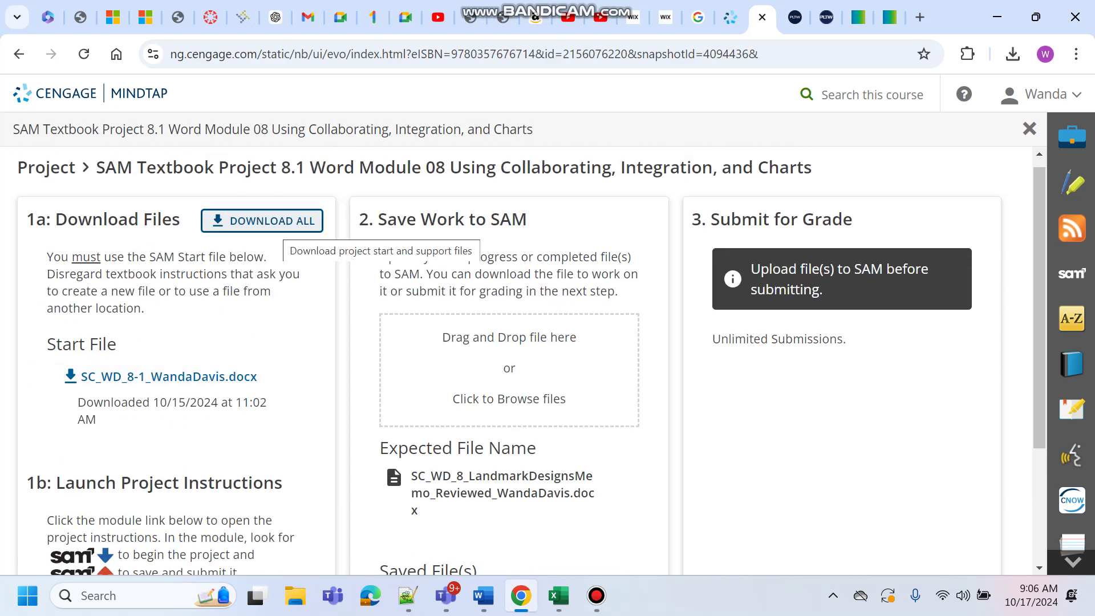
click(263, 221)
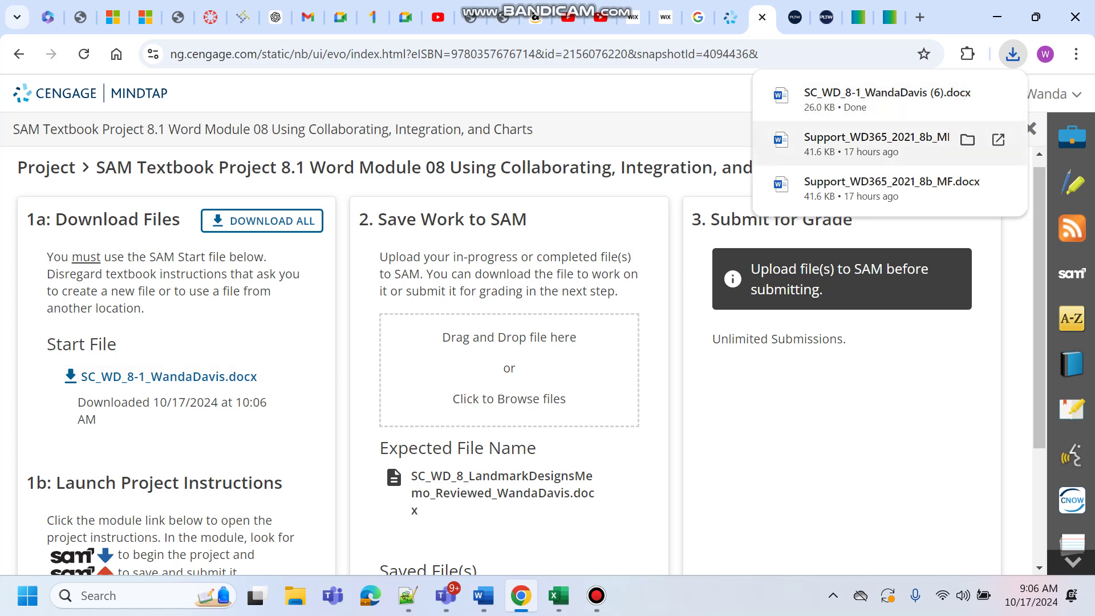
Open the Word Module 8 project instructions and arrange their window side by side with the MindTap project page
scroll(531, 360, down, 3)
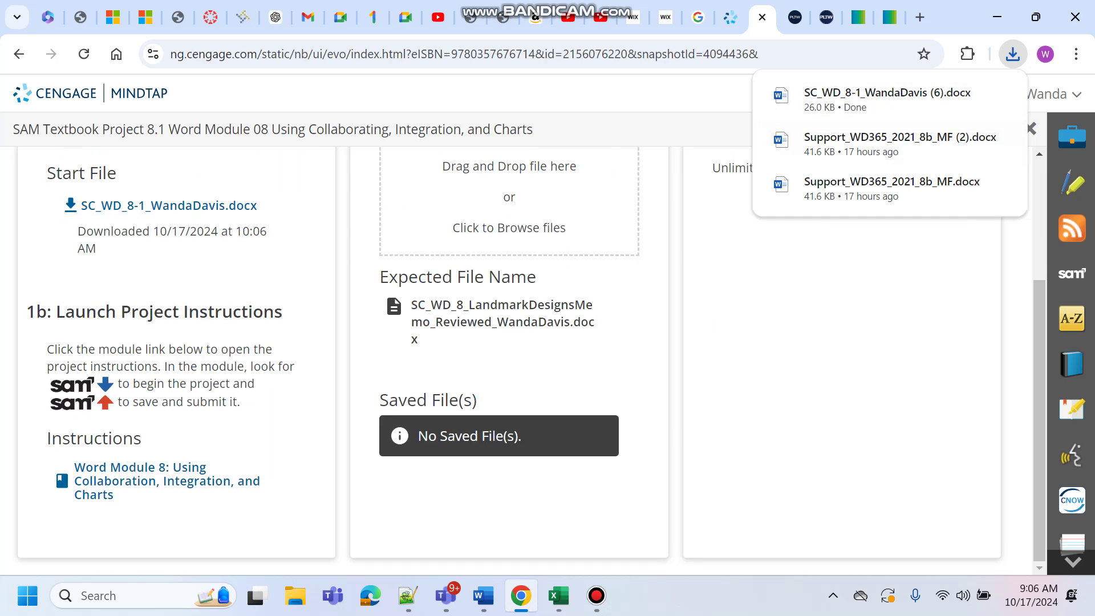
scroll(530, 360, up, 3)
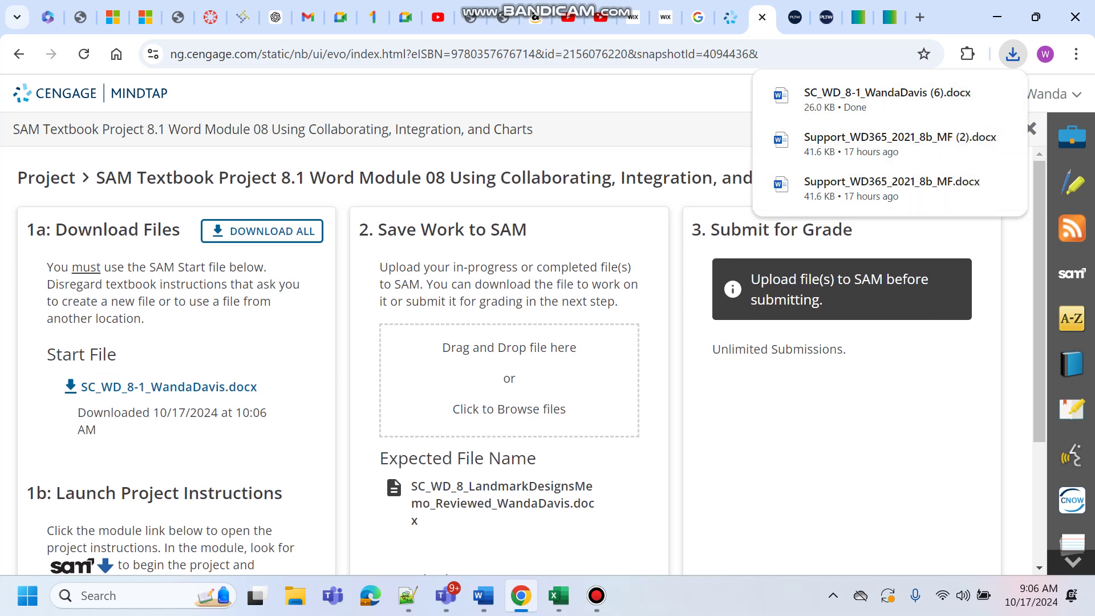
scroll(529, 359, down, 3)
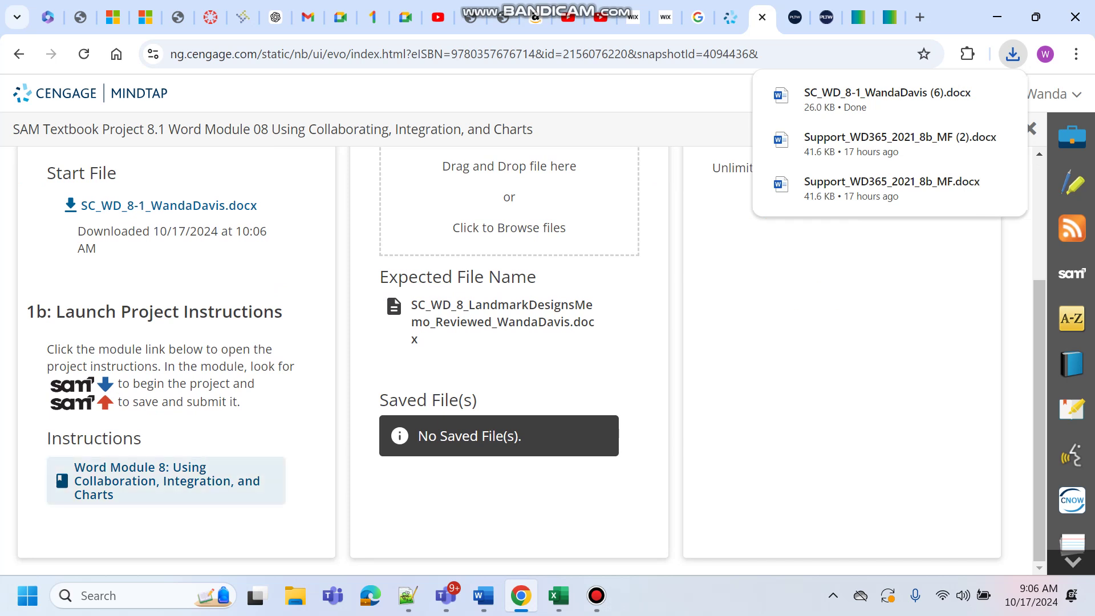
click(165, 481)
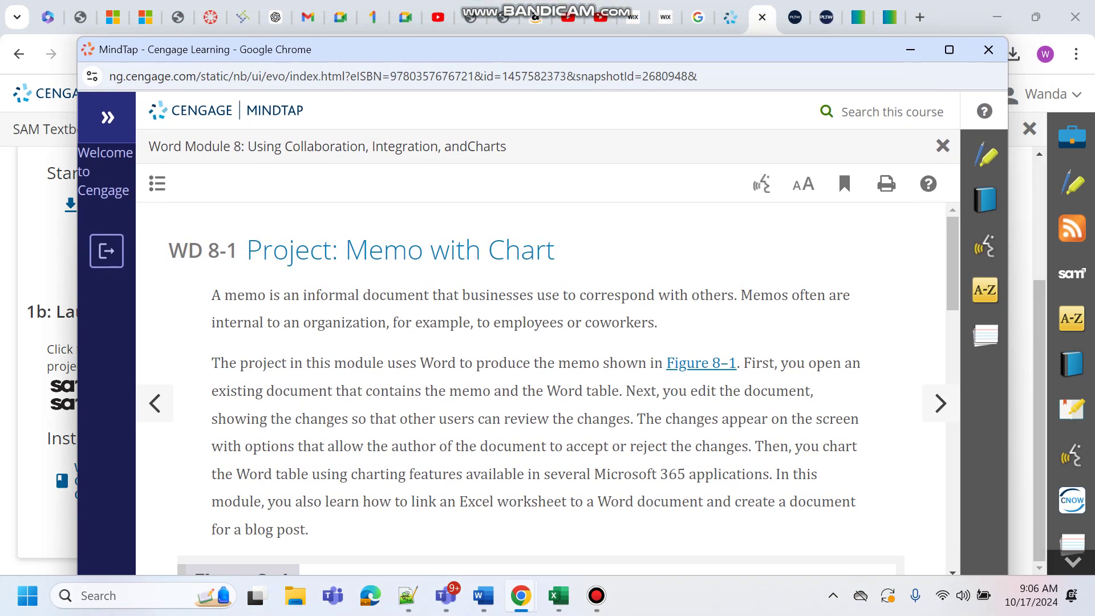
key(super+Right)
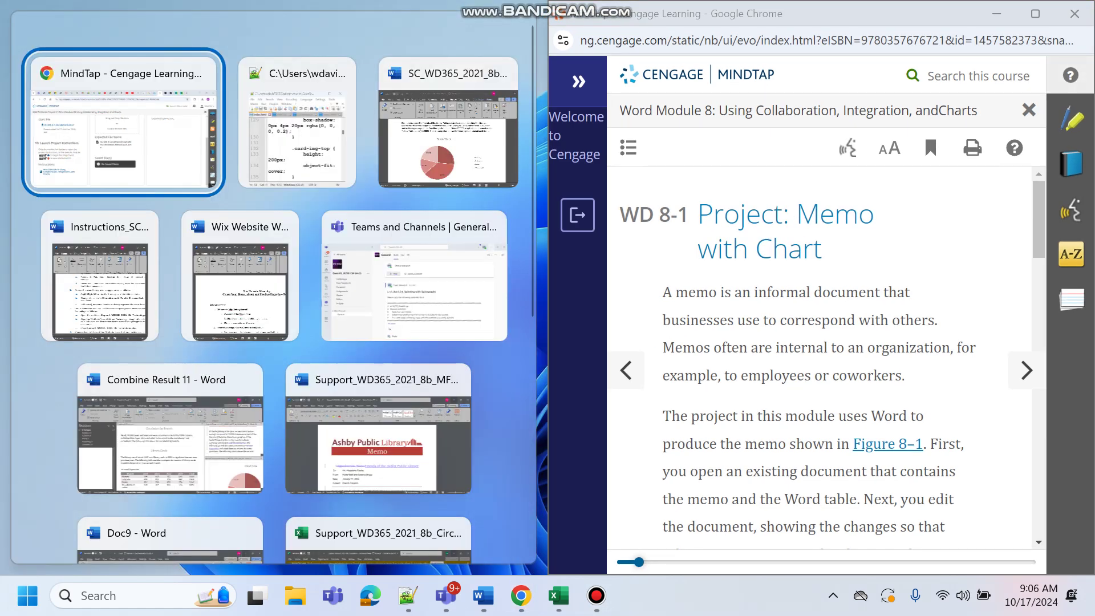
key(Return)
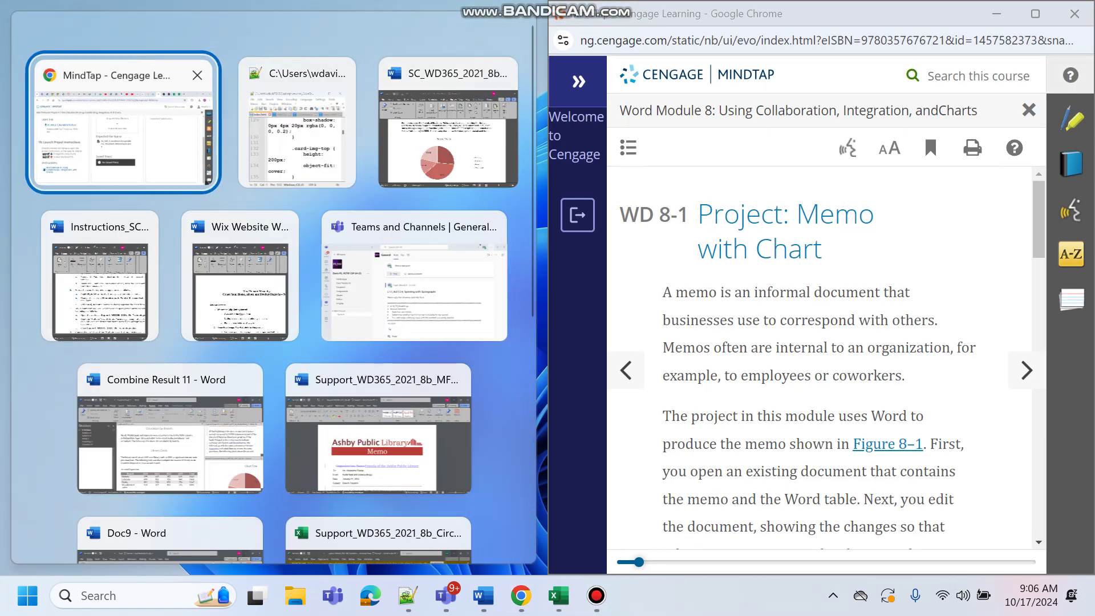
Open the newly downloaded SC_WD_8-1 start file from the Downloads folder
click(465, 53)
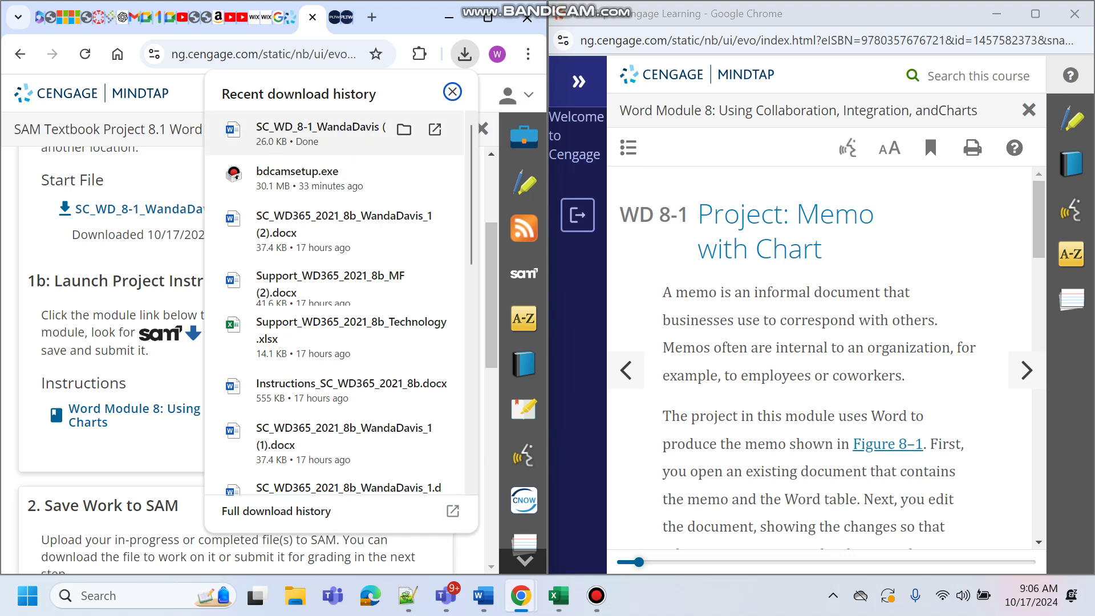
click(404, 129)
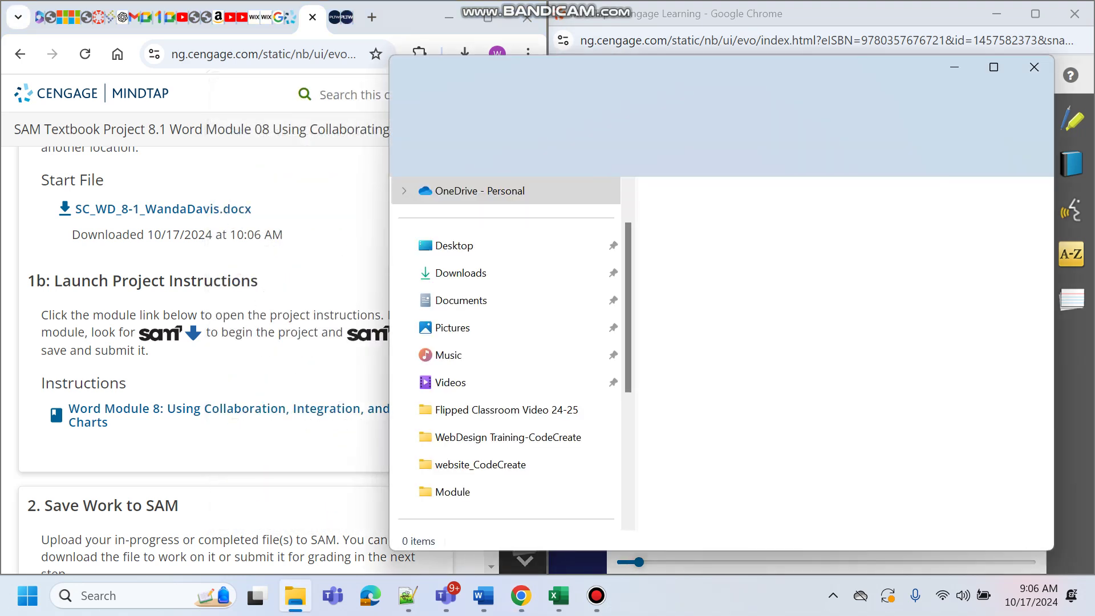
click(461, 273)
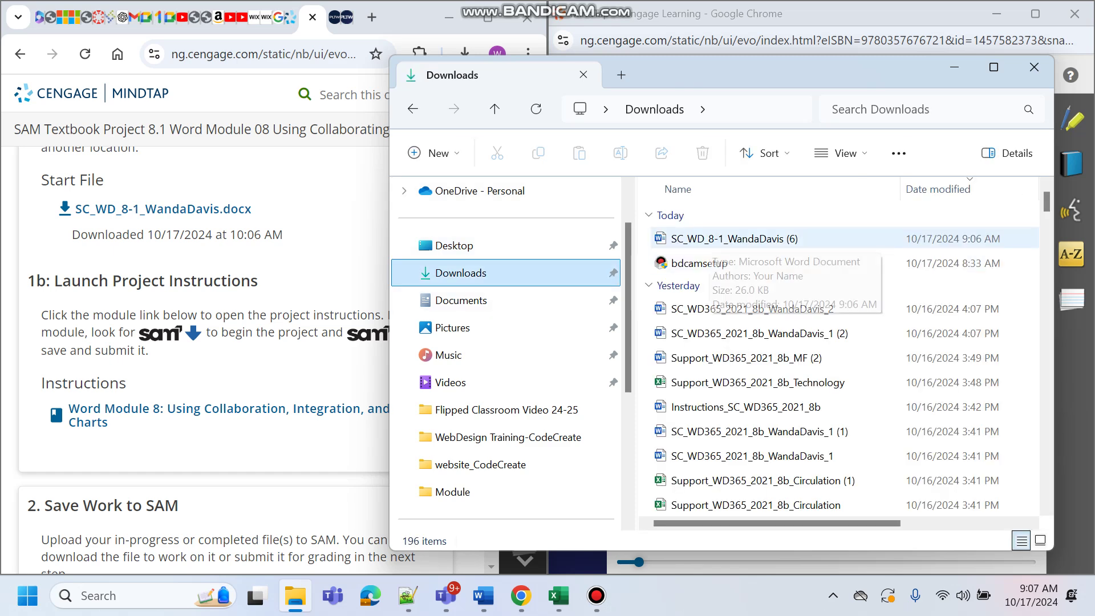
click(719, 238)
key(Return)
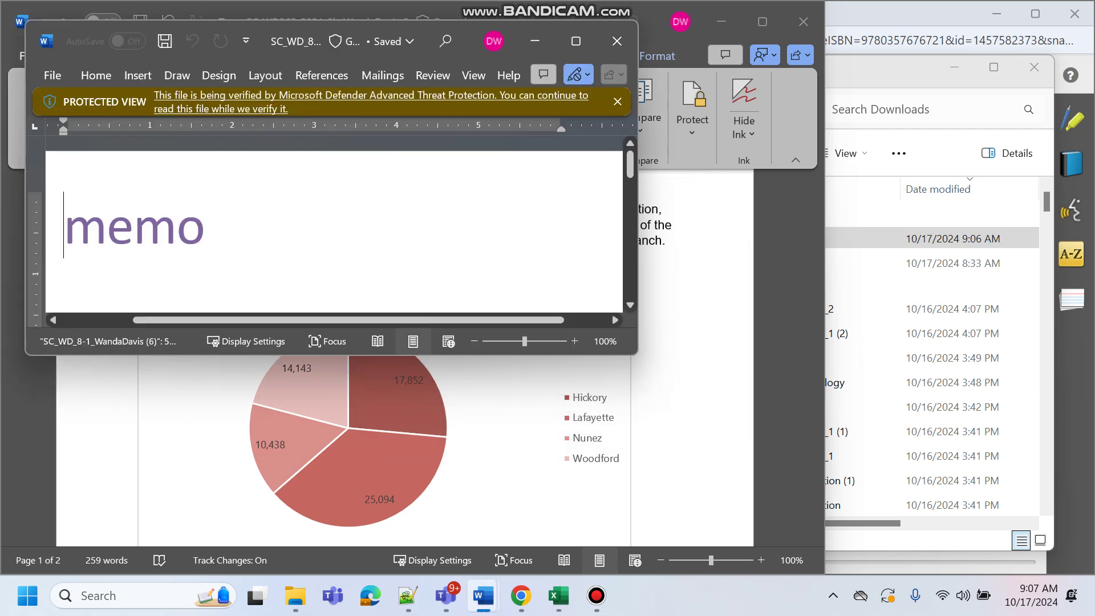
Close the old SC_WD365_2021_8b document without saving, and close the Support_WD365_2021_8b_MF document
click(803, 22)
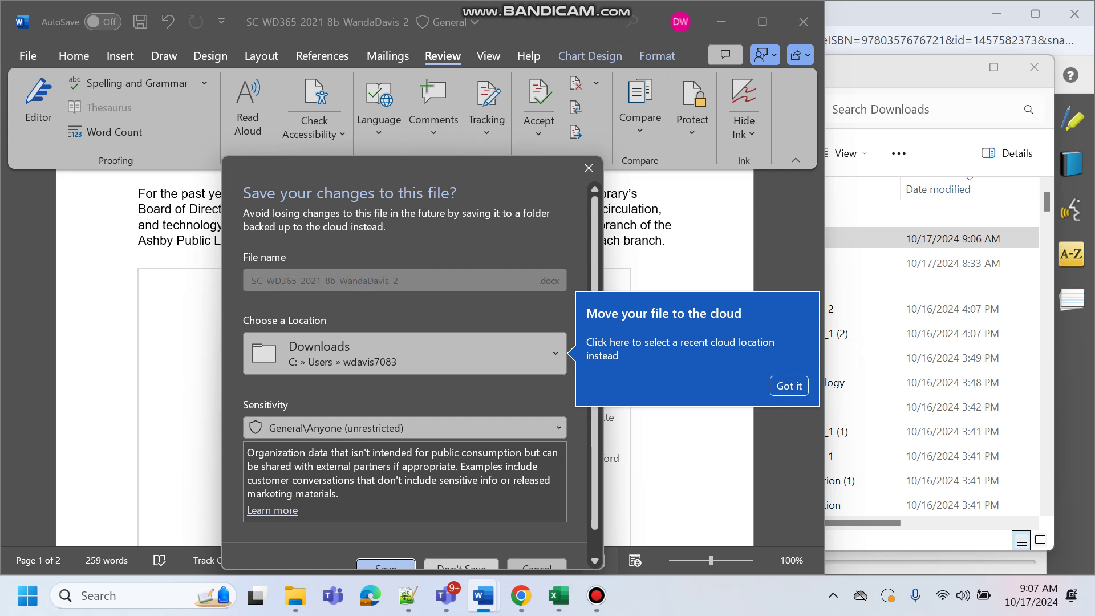
click(461, 565)
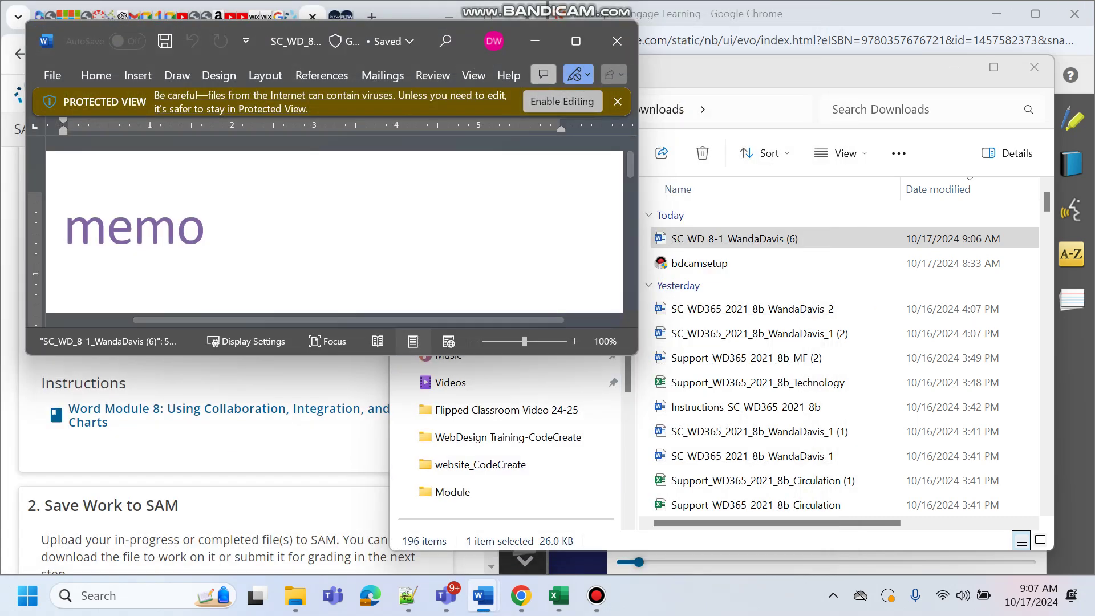
click(484, 596)
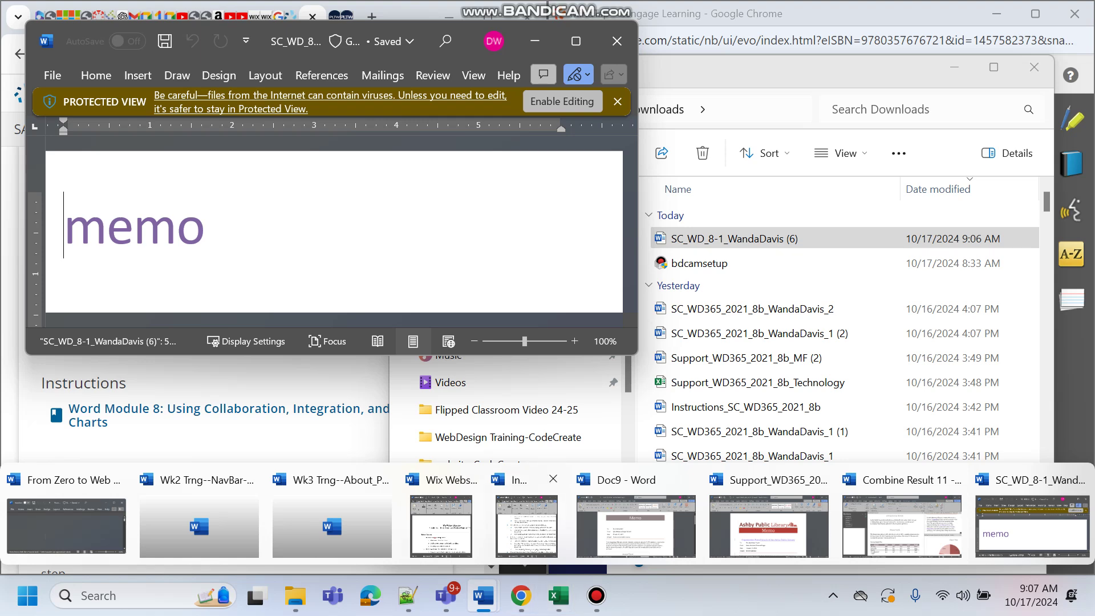
click(769, 526)
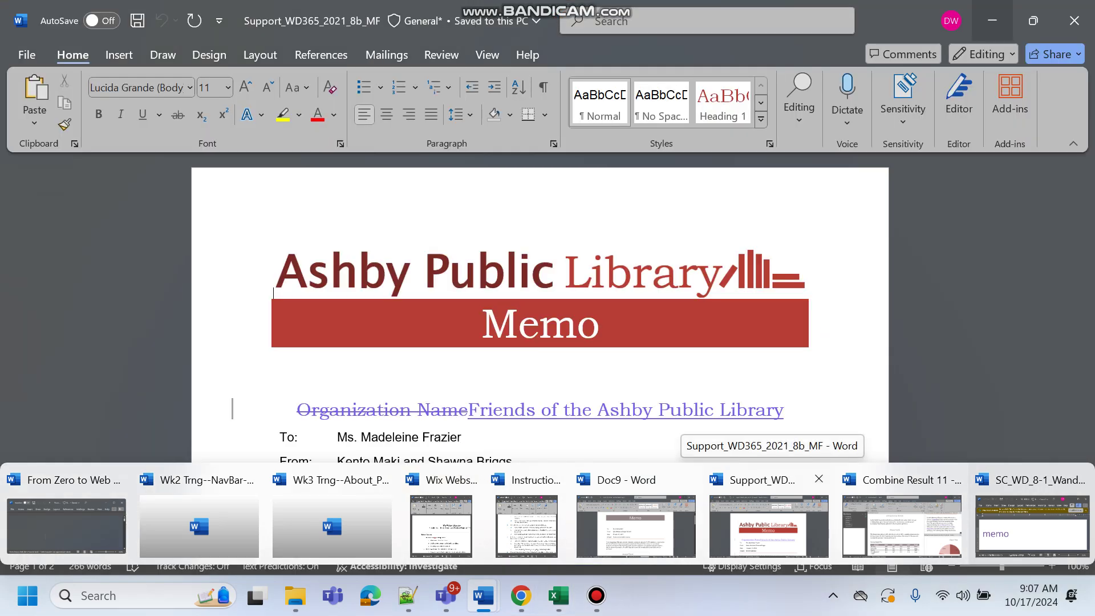
click(1074, 21)
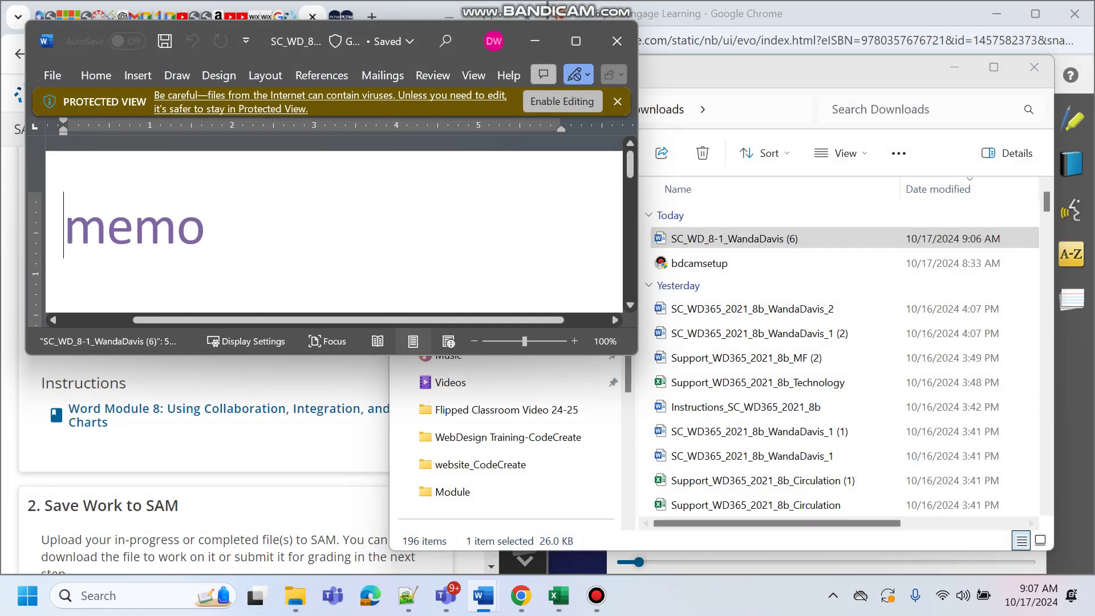
Close the leftover Doc9 memo and the Instructions_SC_WD365_2021_8b document
mouse_move(483, 595)
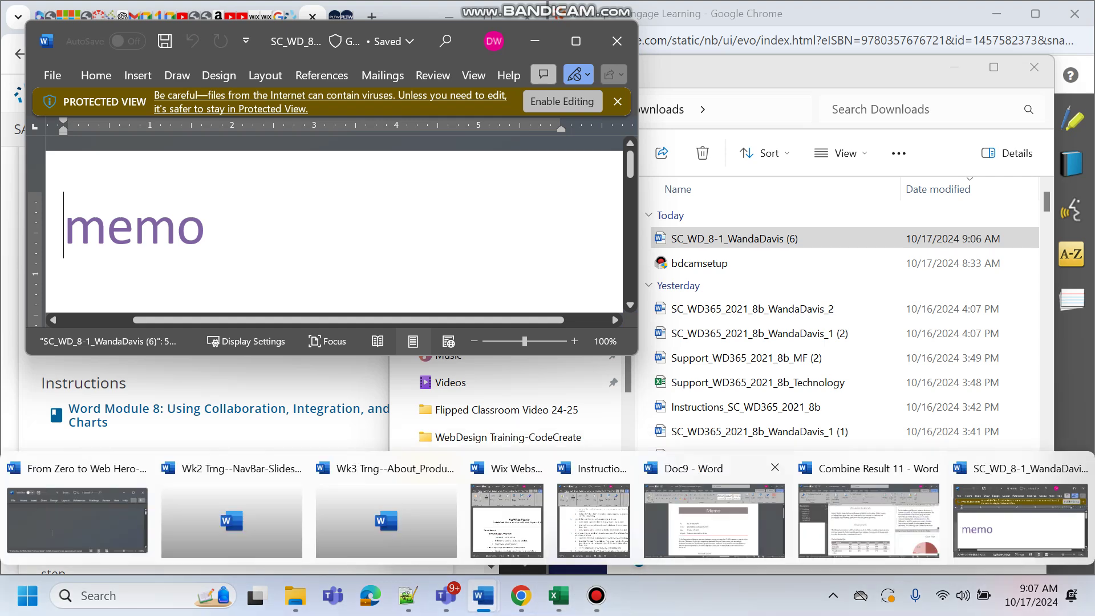
click(713, 520)
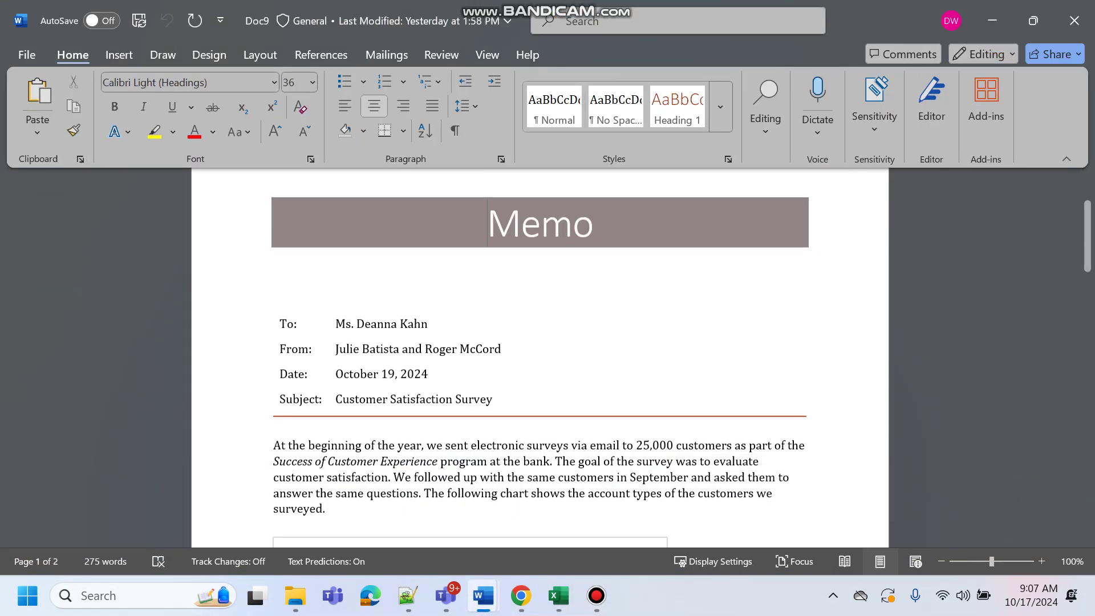
click(1074, 20)
mouse_move(483, 596)
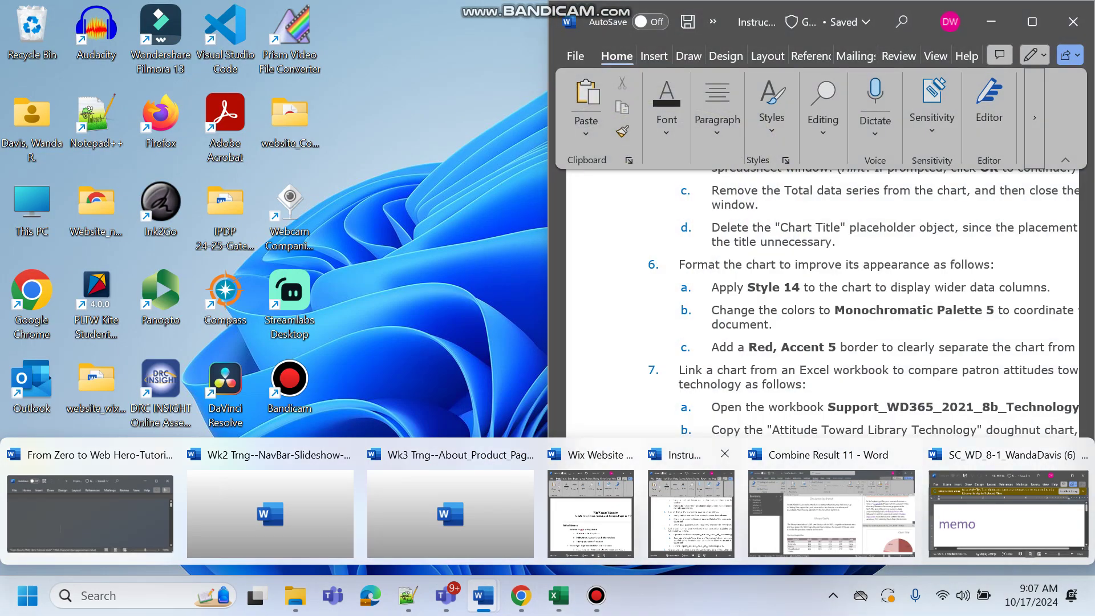
click(691, 511)
key(super+Down)
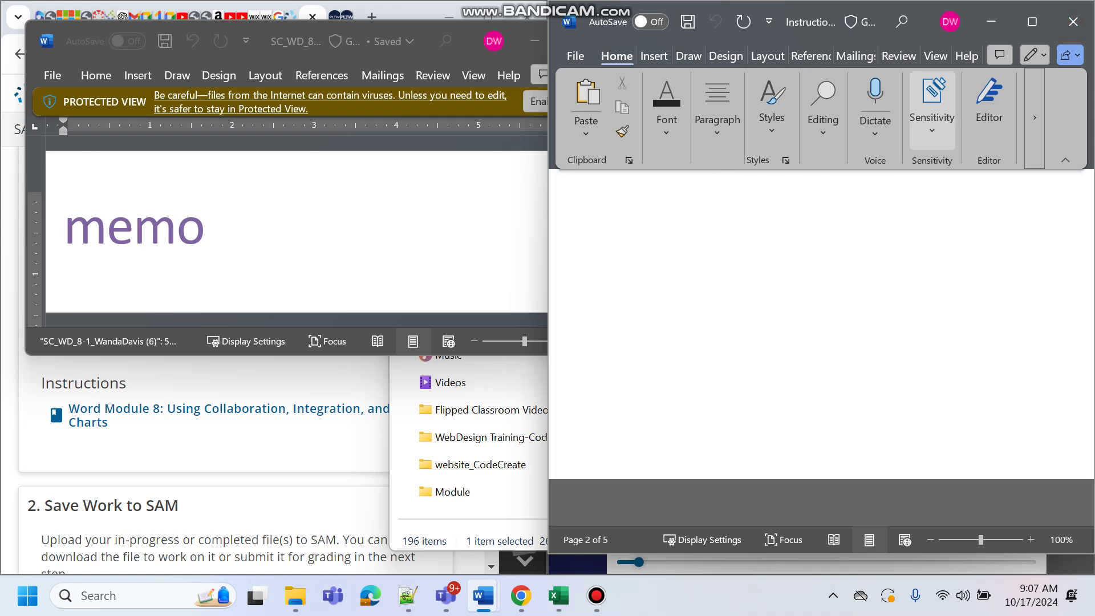
Close the Combine Result 11 document without saving its changes
mouse_move(483, 595)
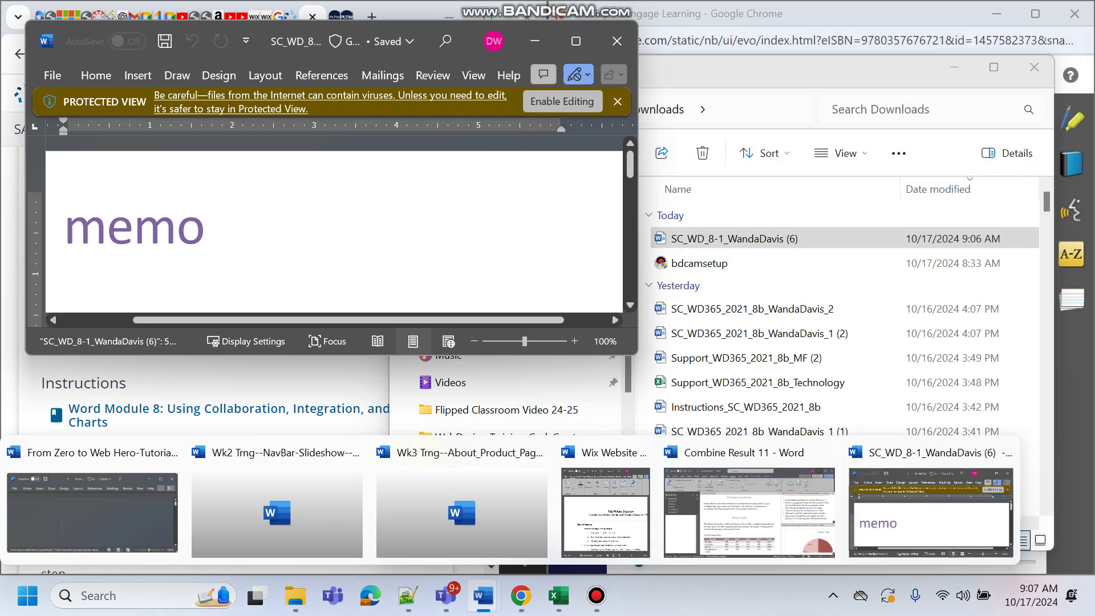
click(749, 510)
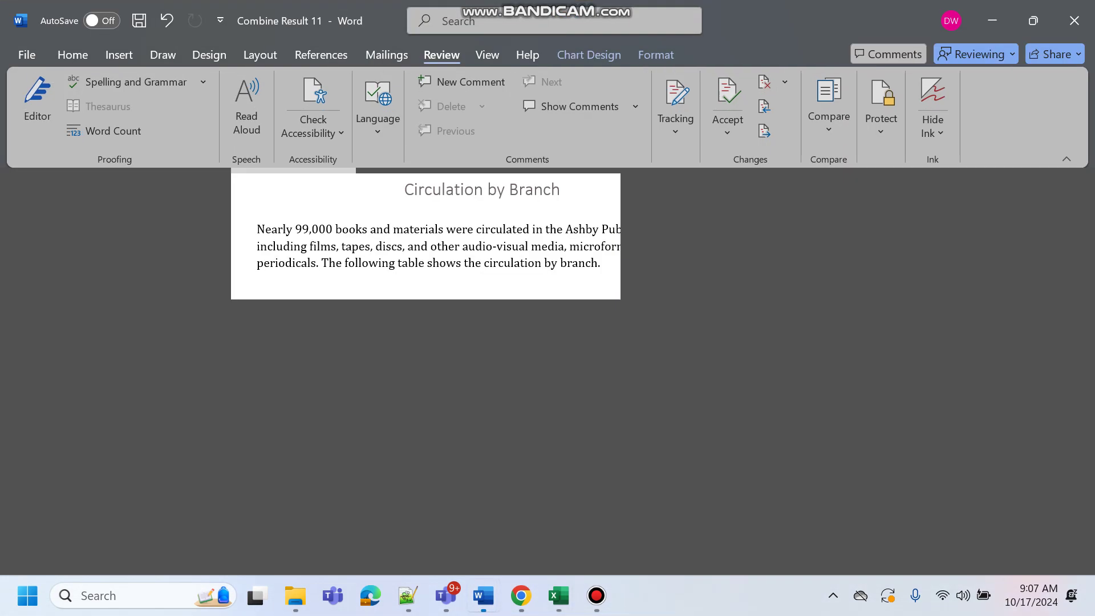
click(1074, 21)
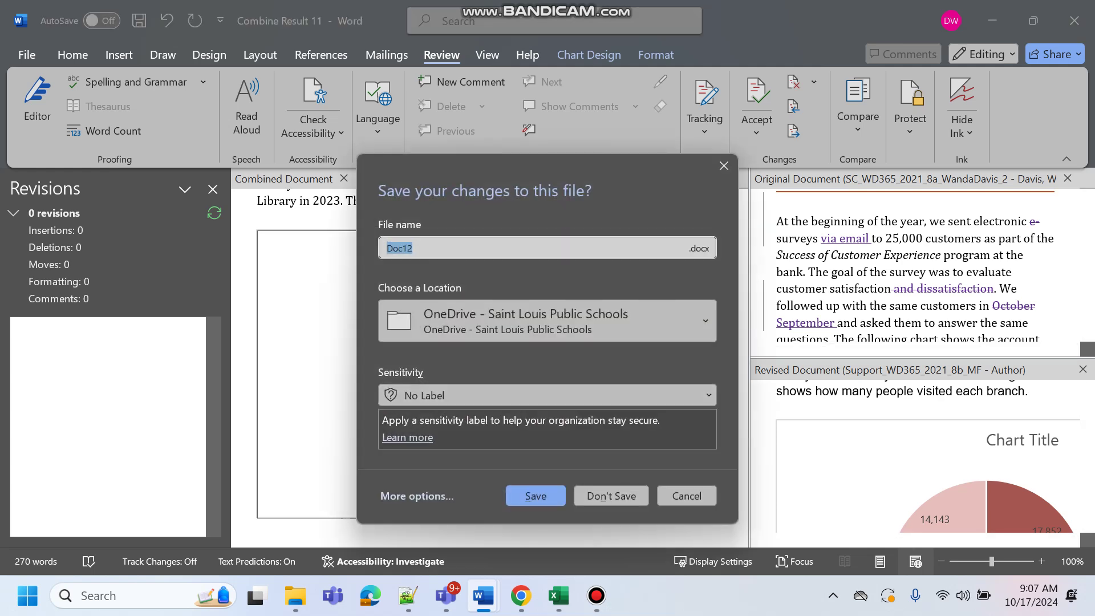
click(611, 494)
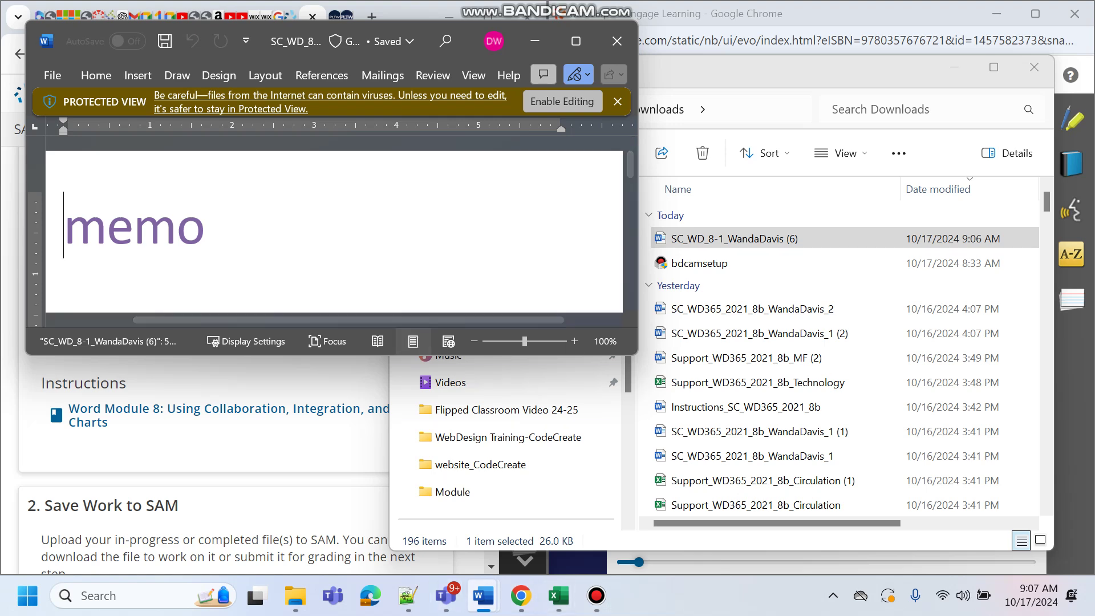
Enable editing in the SC_WD_8-1 memo and arrange it side by side with the Word Module 8 instructions
key(super+Left)
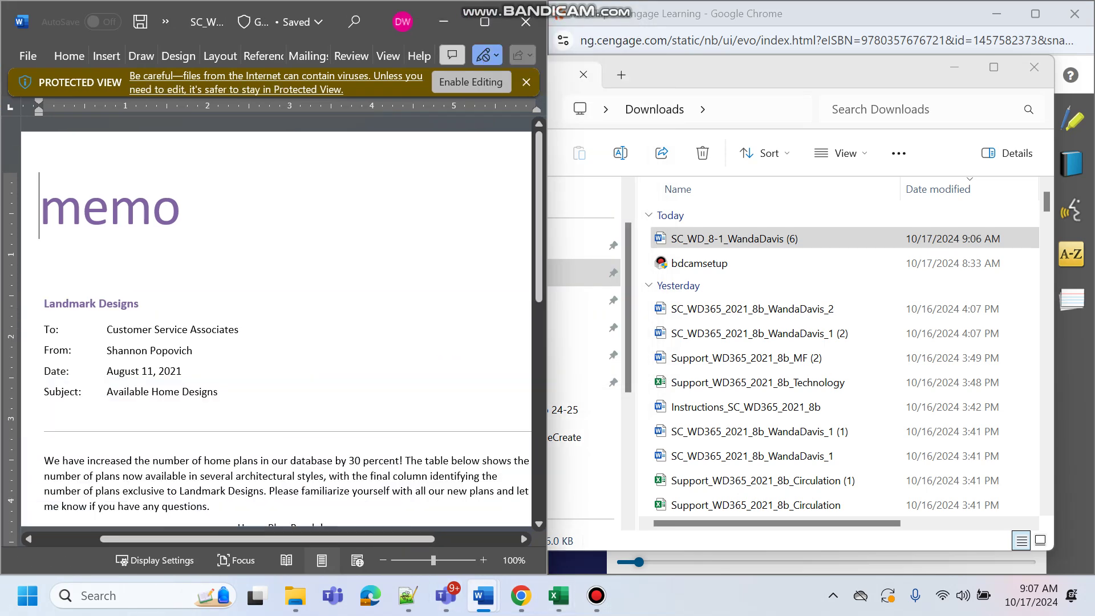
click(924, 131)
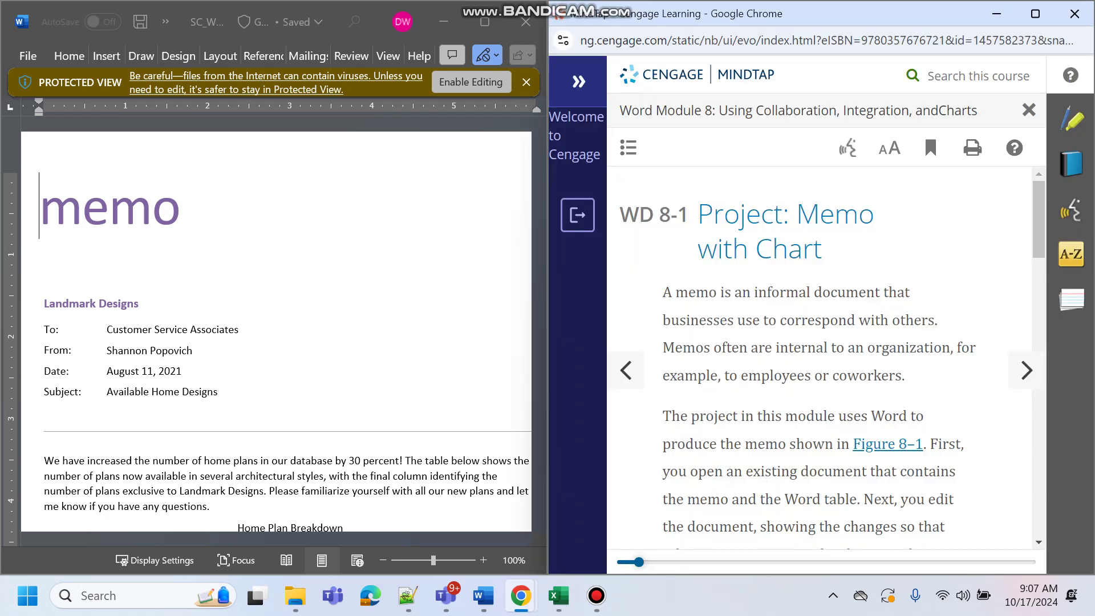
key(alt+Tab)
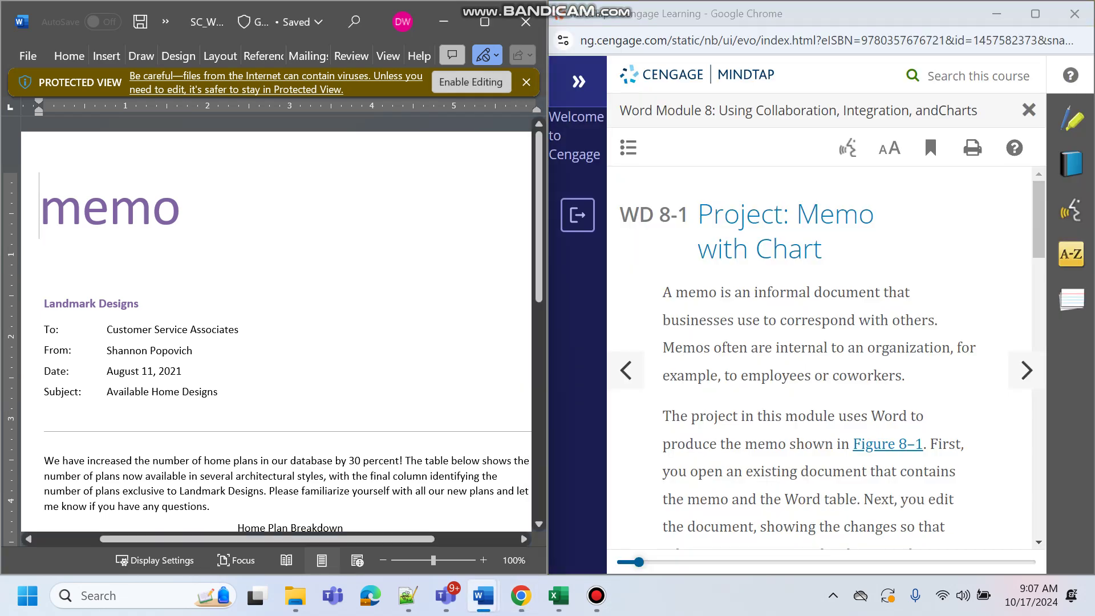
key(Return)
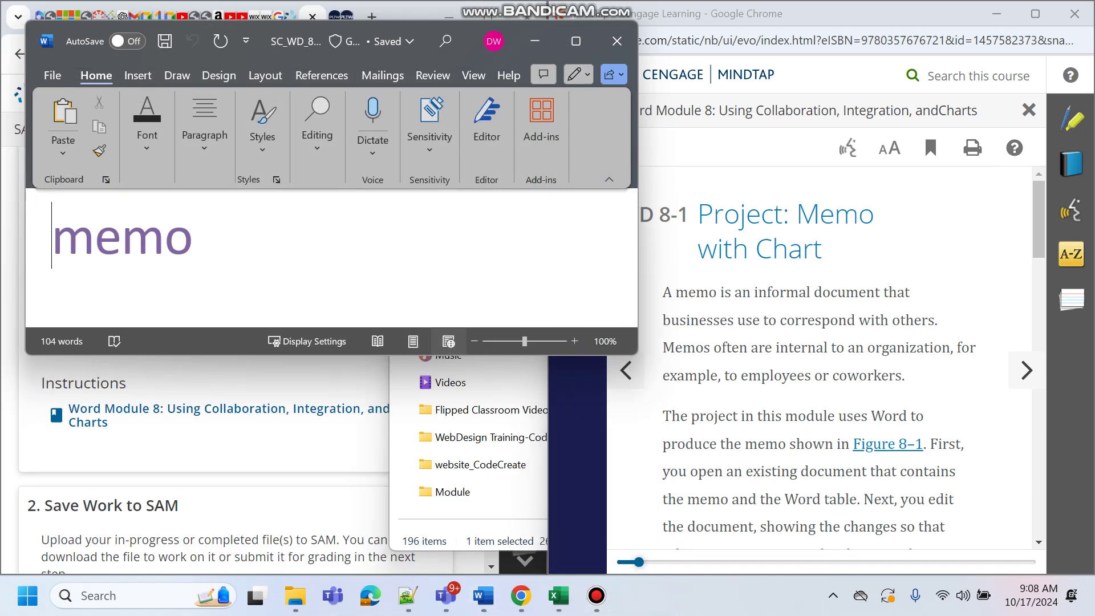
key(super+Left)
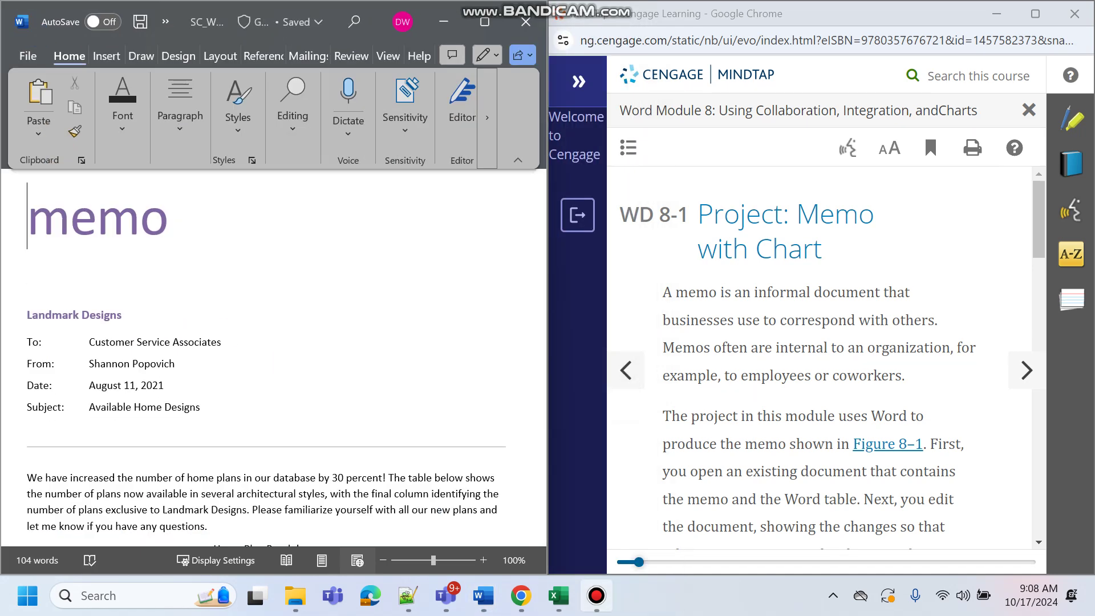
Read the WD 8-1 memo project introduction, comparing Figure 8-1 with the open memo and reviewing the module's general task list
key(alt+Tab)
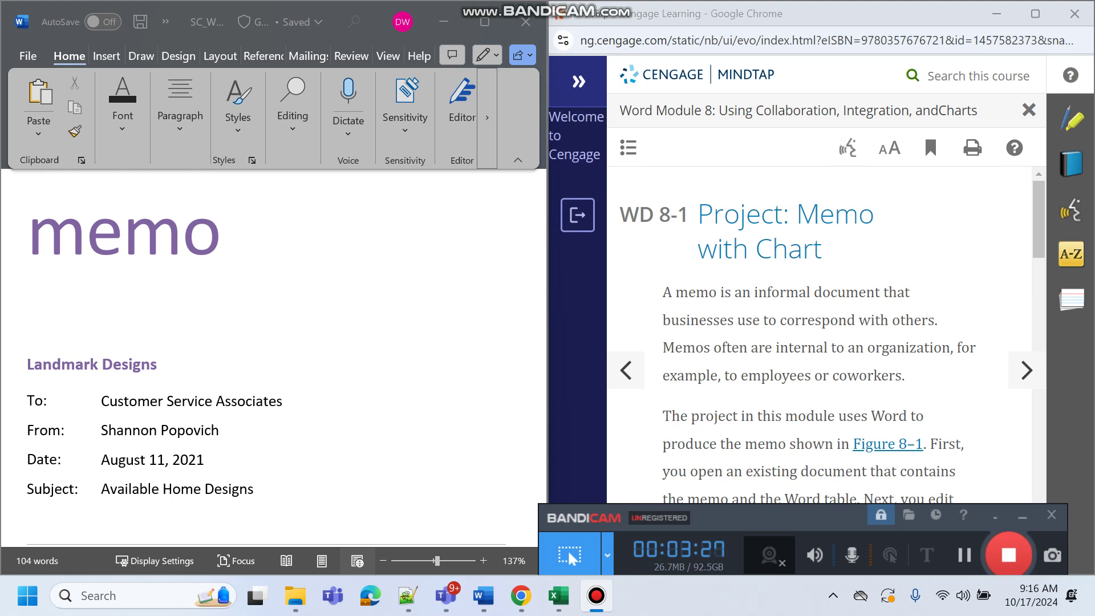
scroll(821, 337, down, 5)
scroll(821, 337, up, 3)
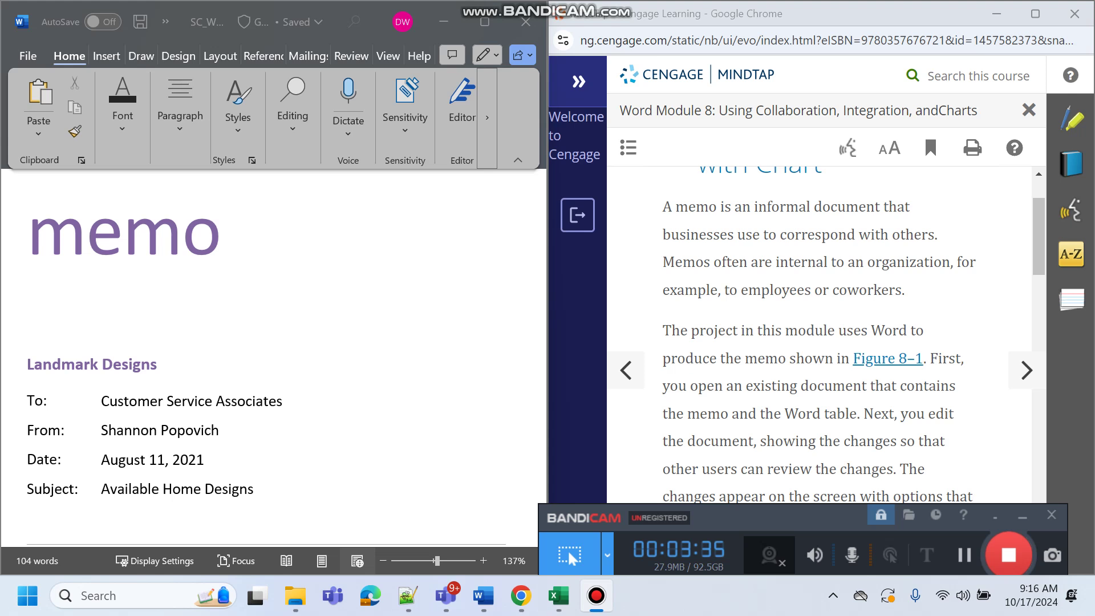
scroll(819, 337, down, 1)
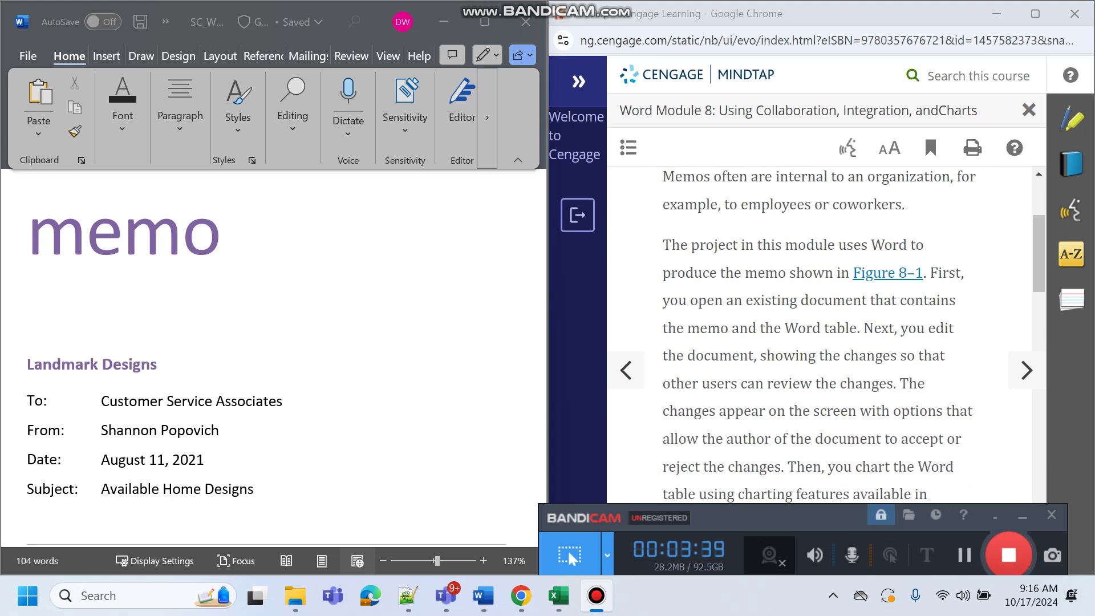
drag(1038, 254, 1039, 264)
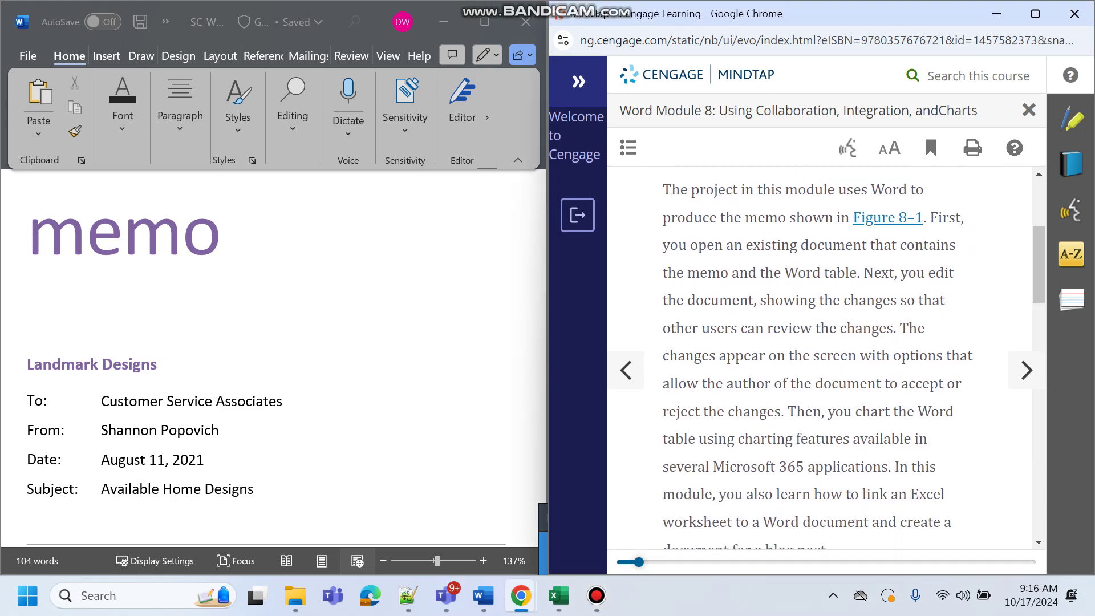
scroll(827, 358, down, 10)
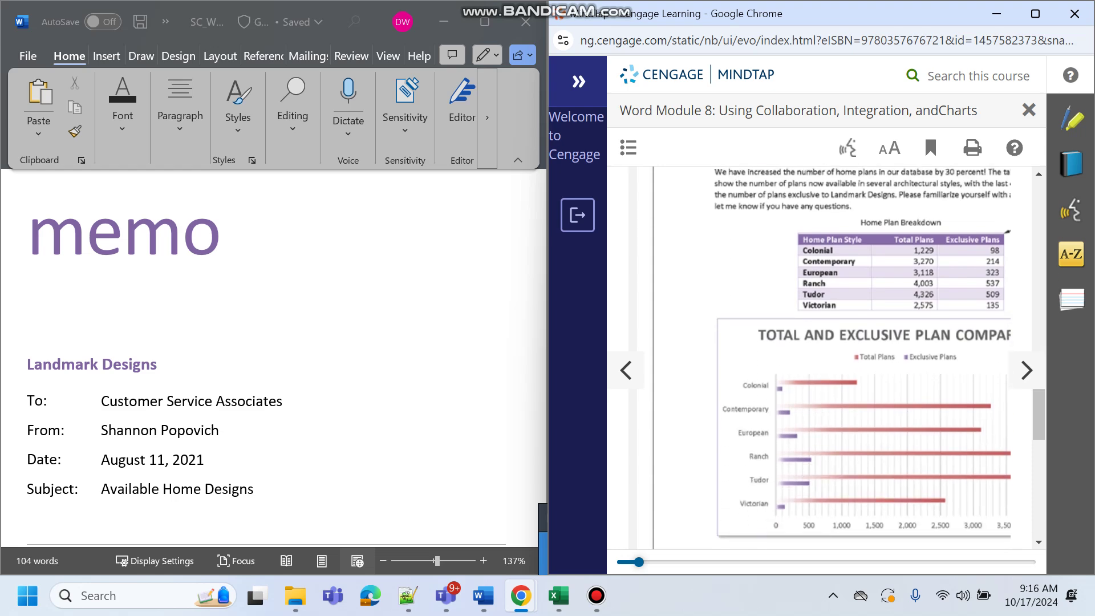
scroll(274, 353, down, 10)
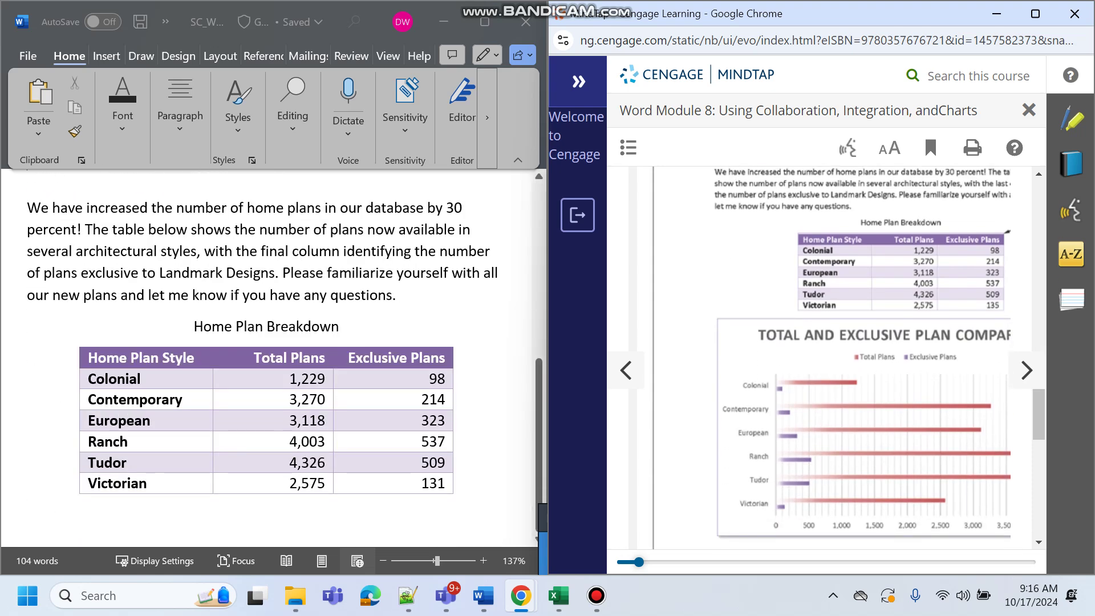
scroll(273, 354, up, 3)
scroll(827, 358, up, 10)
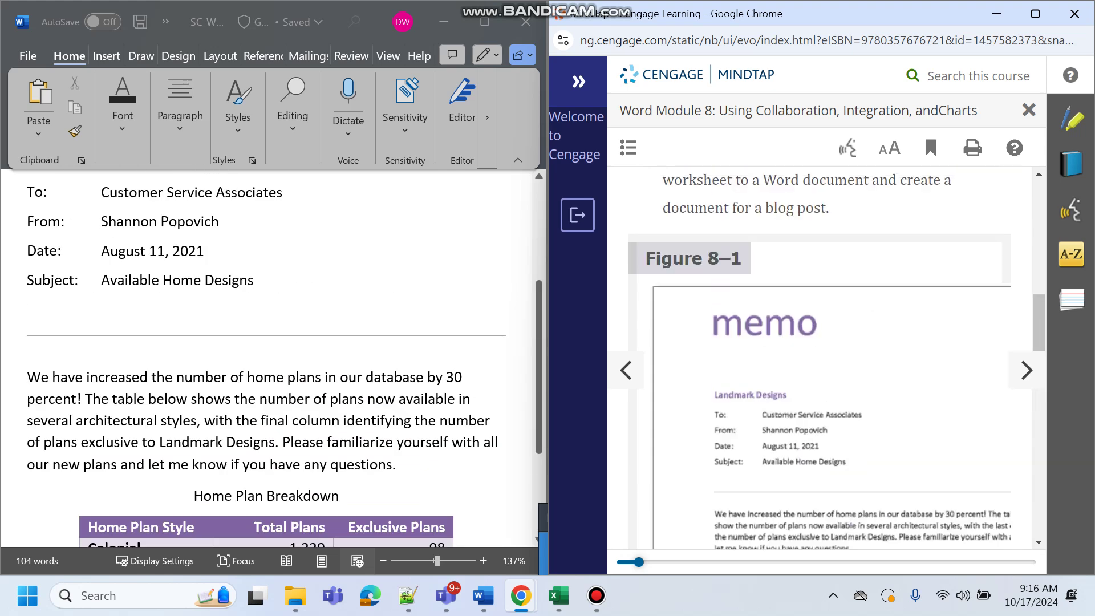
scroll(828, 357, up, 6)
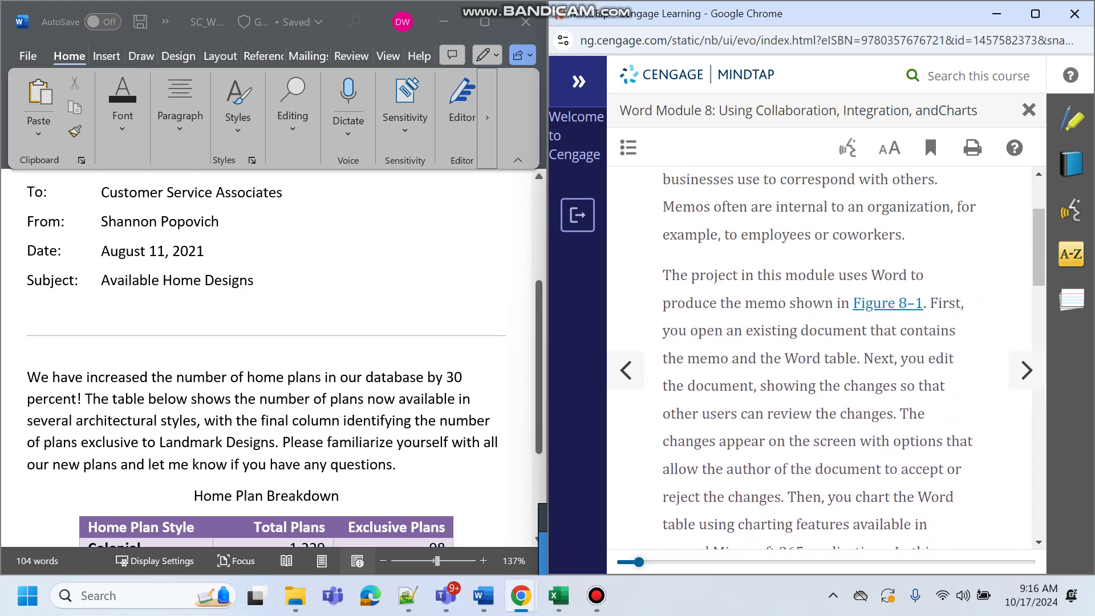
scroll(827, 358, down, 15)
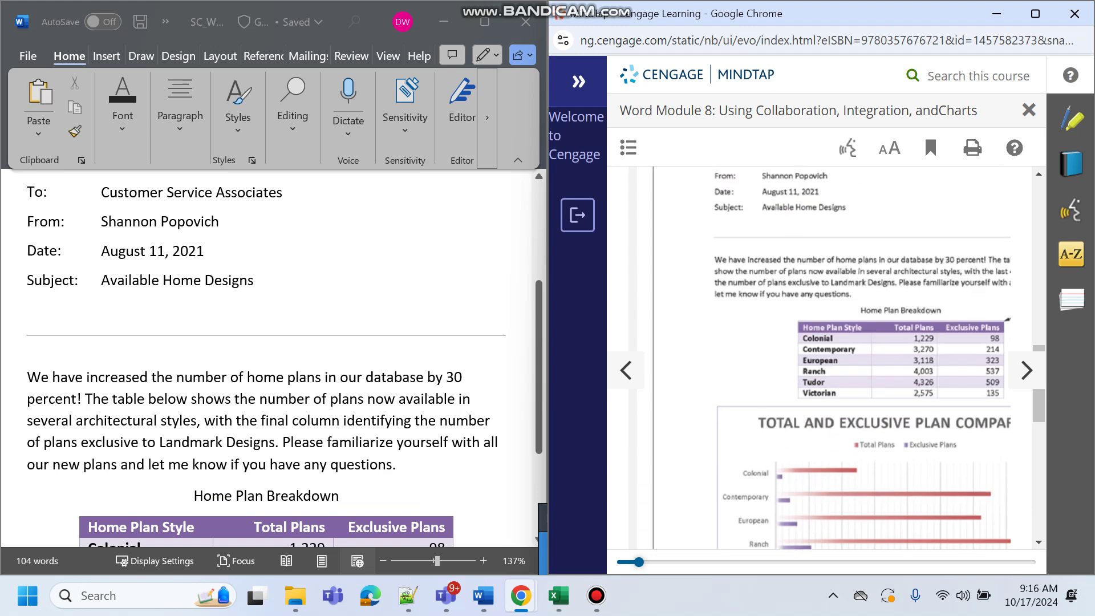
scroll(827, 358, down, 8)
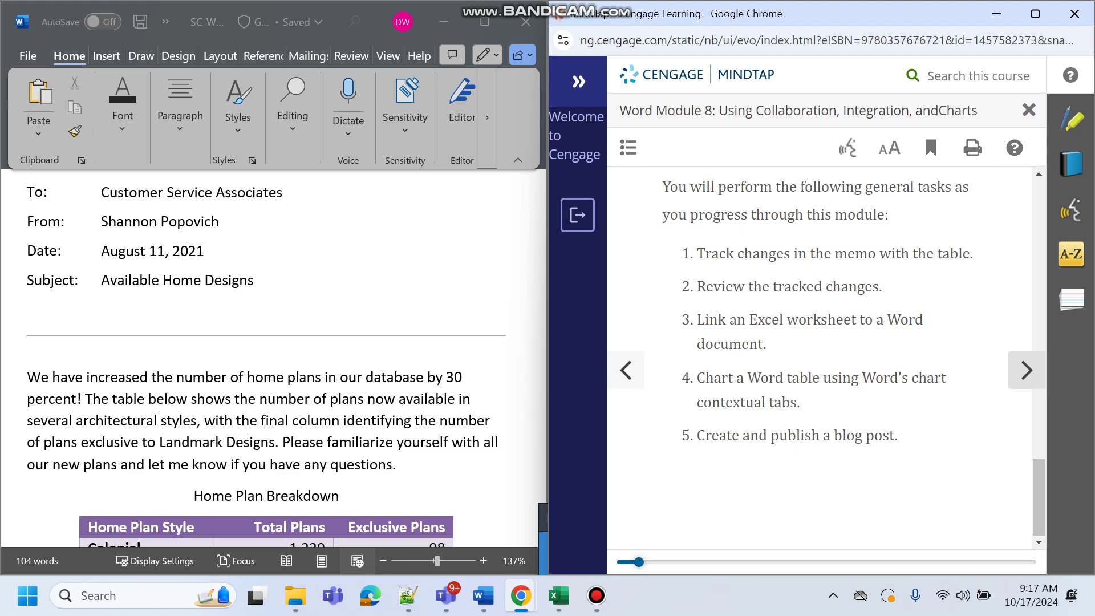
Advance the textbook to section WD 8-1a and switch the memo to Print Layout view as its instructions require
click(1026, 370)
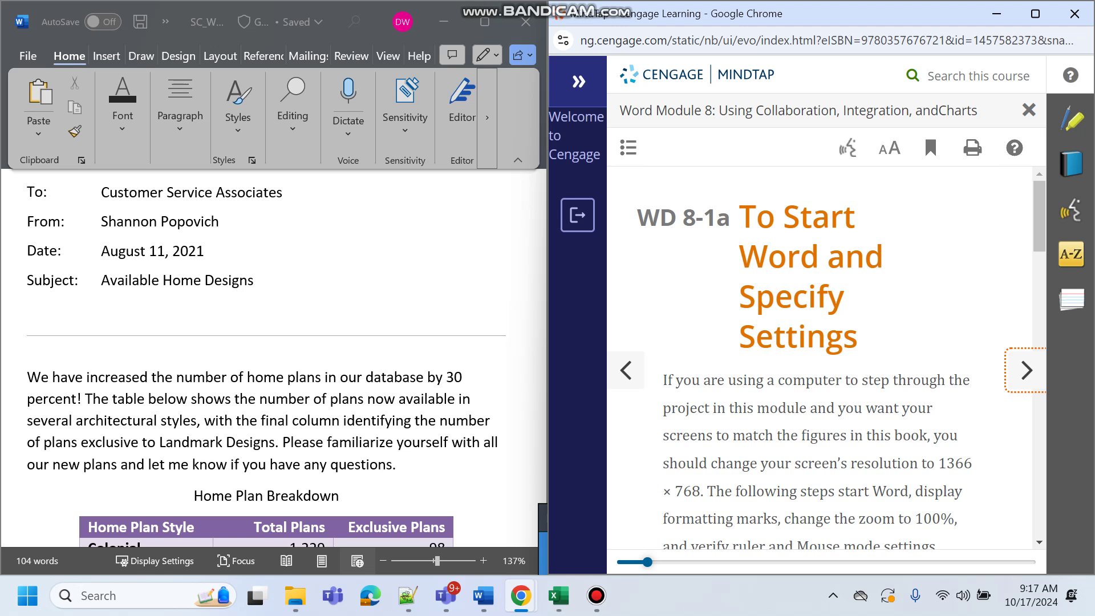
scroll(828, 359, down, 6)
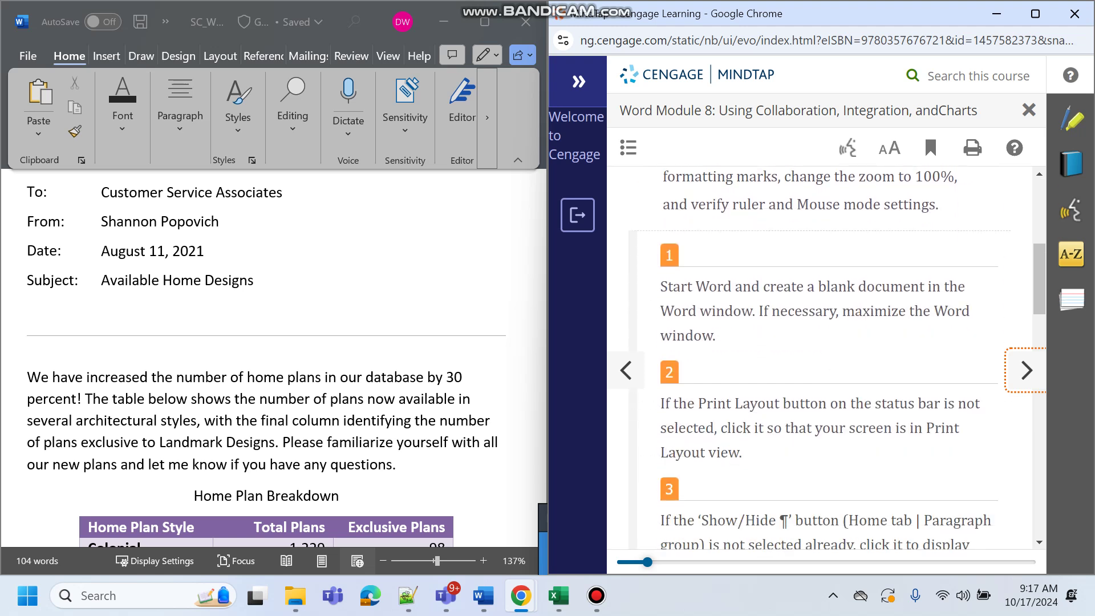
scroll(827, 360, down, 1)
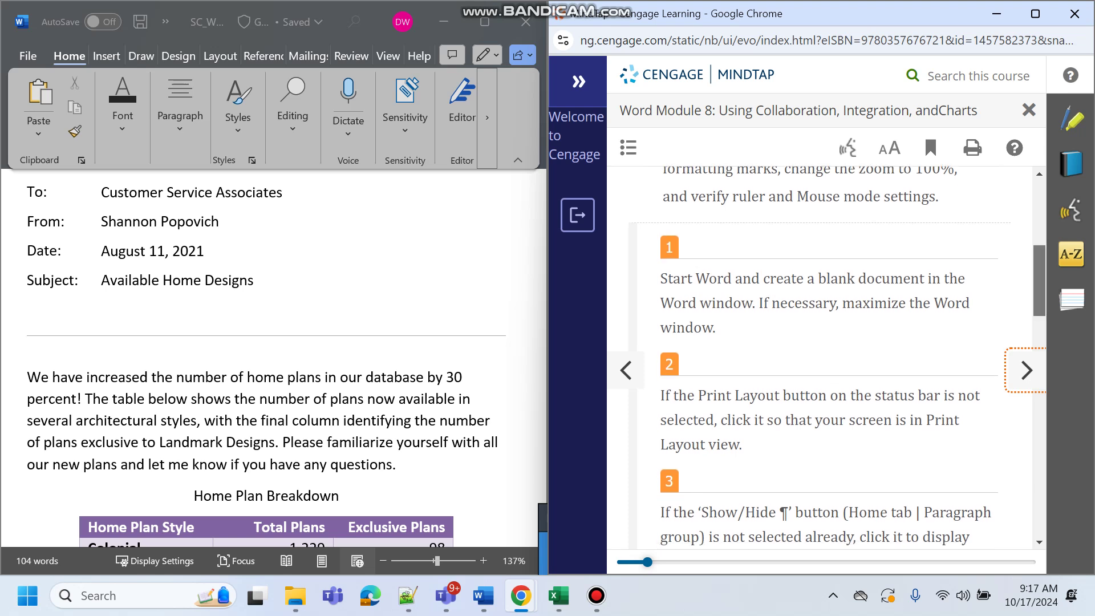
scroll(827, 360, down, 1)
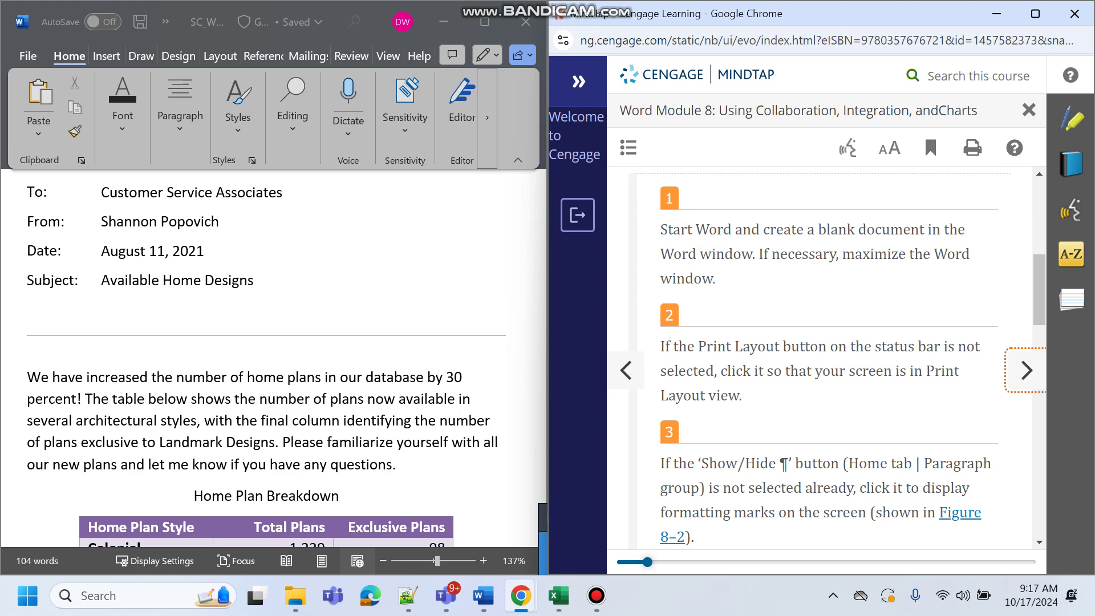
click(322, 561)
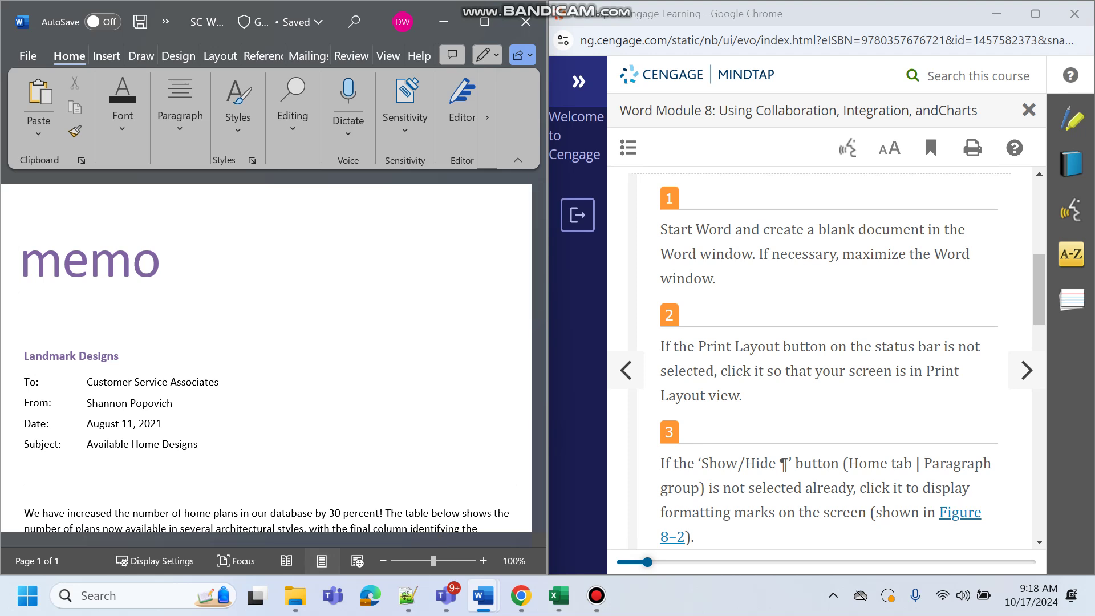
Display paragraph marks and other hidden formatting symbols in the memo, following step 3 of the instructions
scroll(827, 356, down, 1)
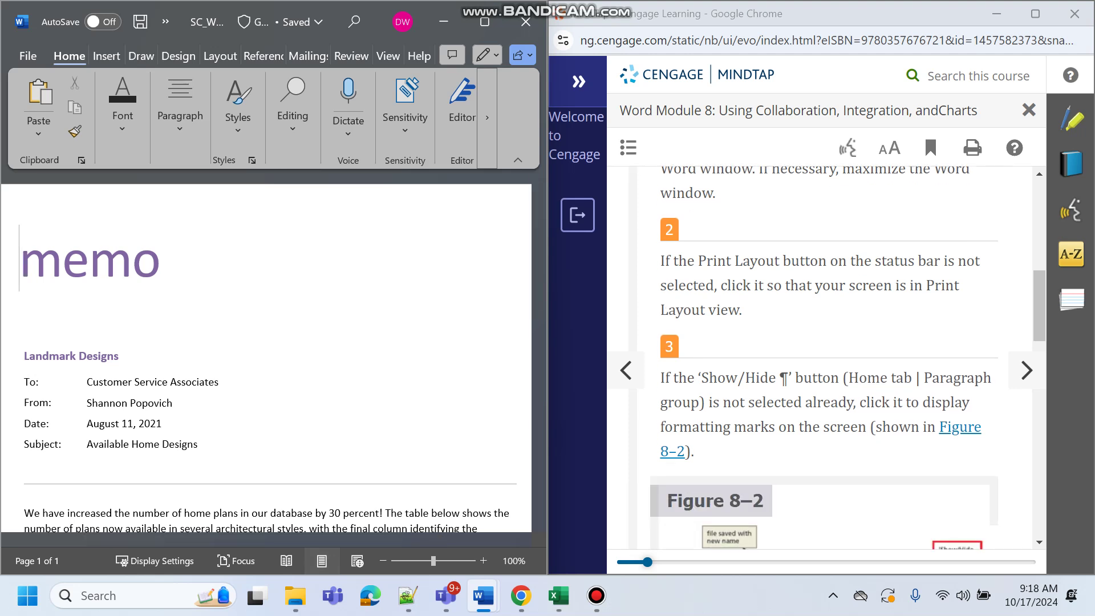
scroll(827, 357, down, 1)
scroll(935, 479, down, 1)
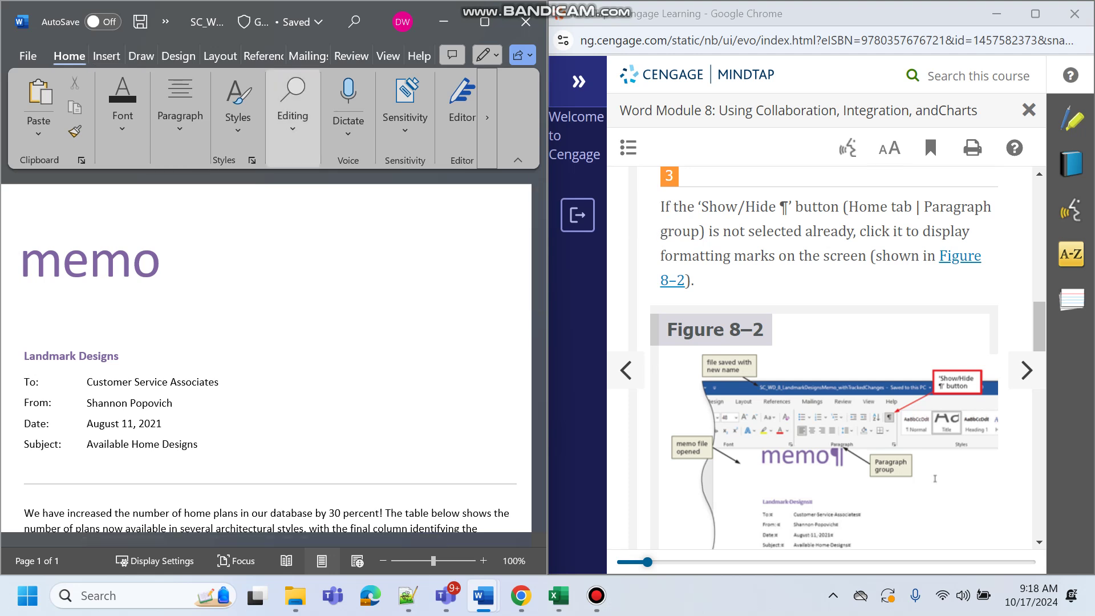
click(180, 109)
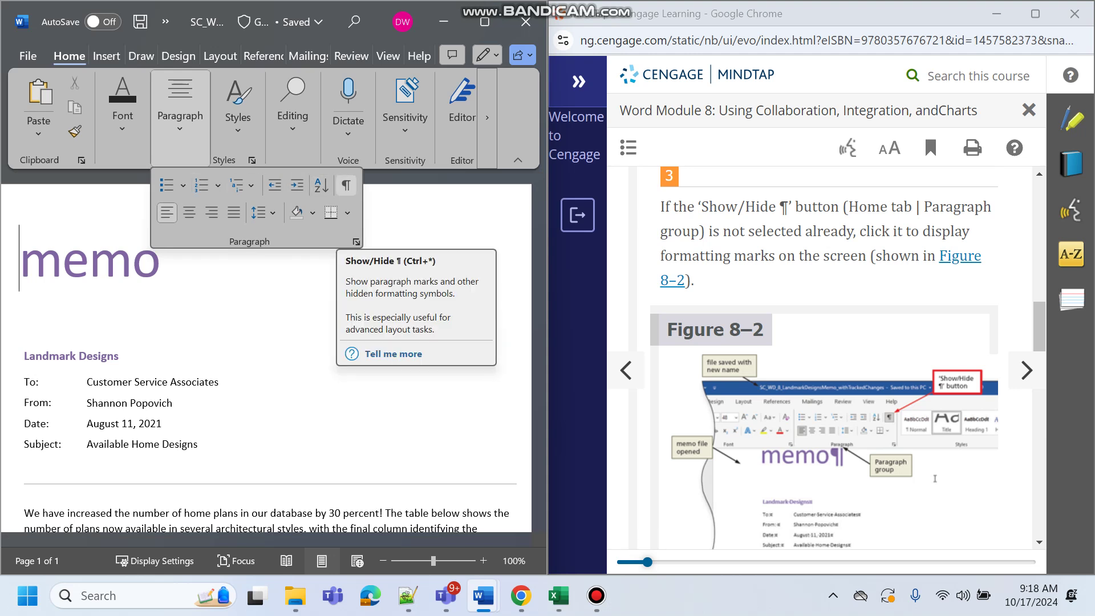
click(347, 185)
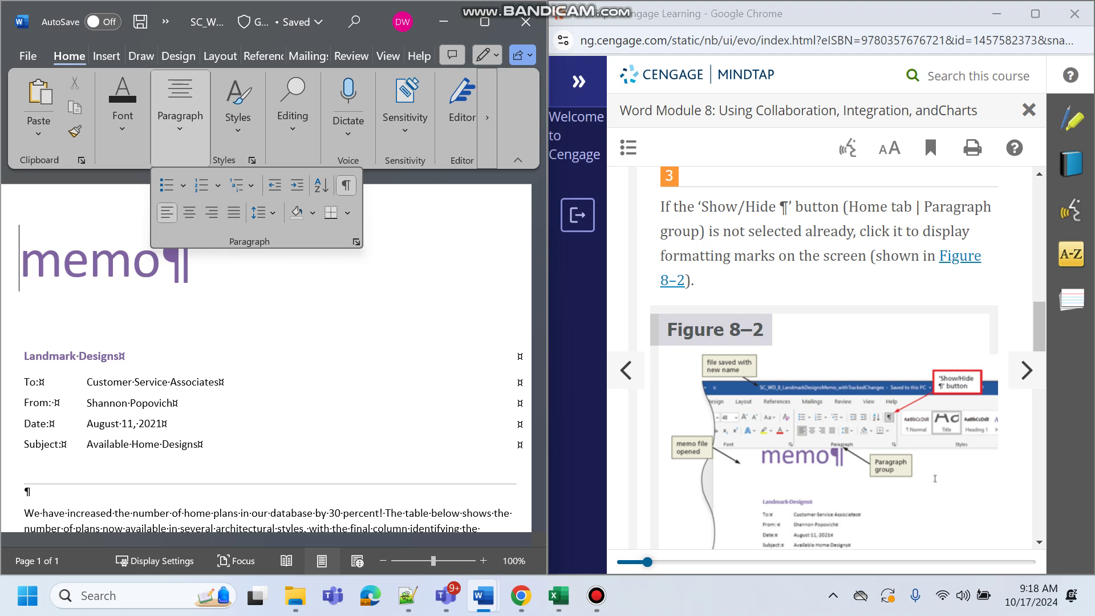
key(Escape)
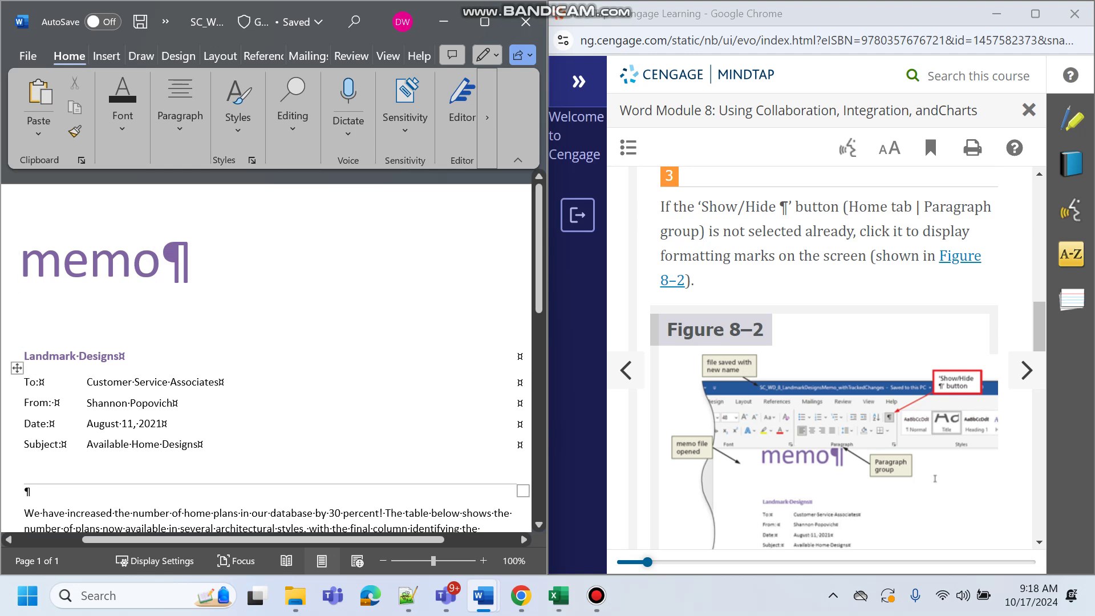
Set the memo's zoom to Page Width, following step 4 of the instructions
mouse_move(596, 595)
scroll(827, 357, down, 3)
scroll(935, 268, down, 4)
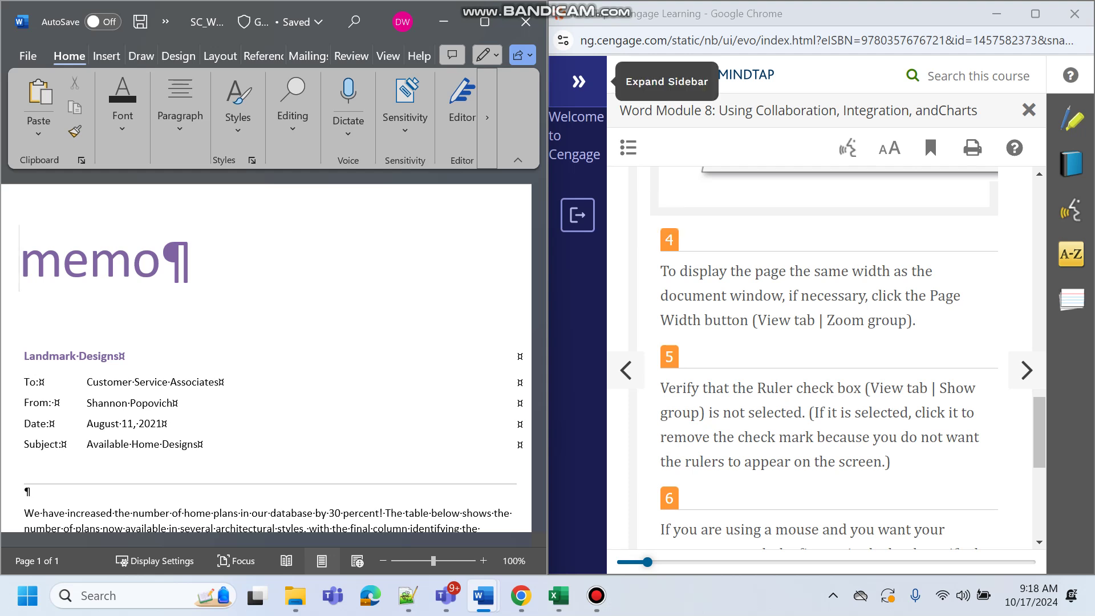
click(388, 56)
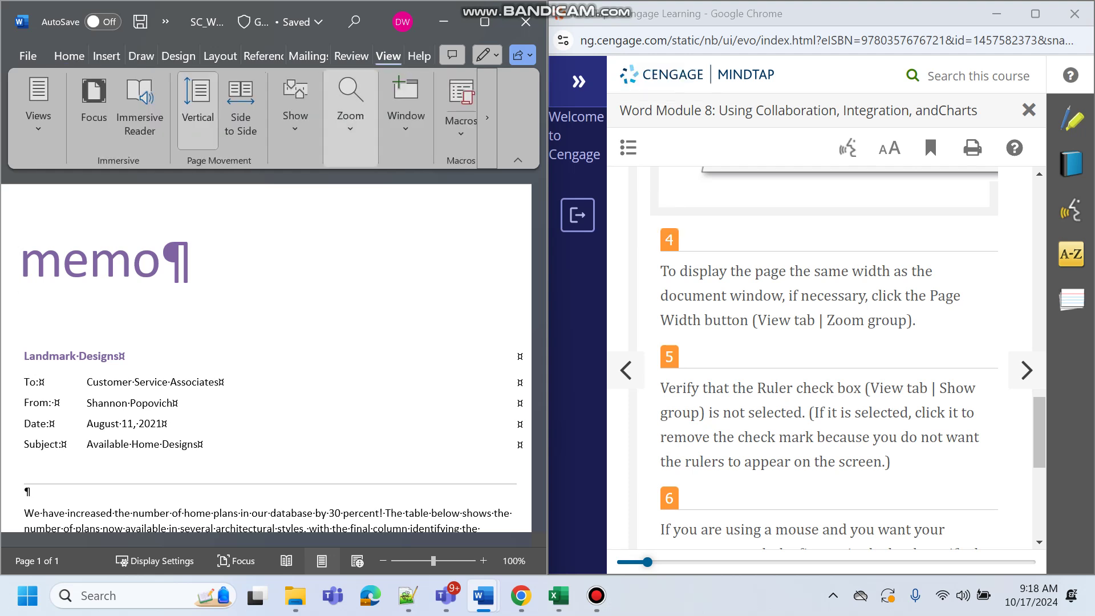
click(350, 111)
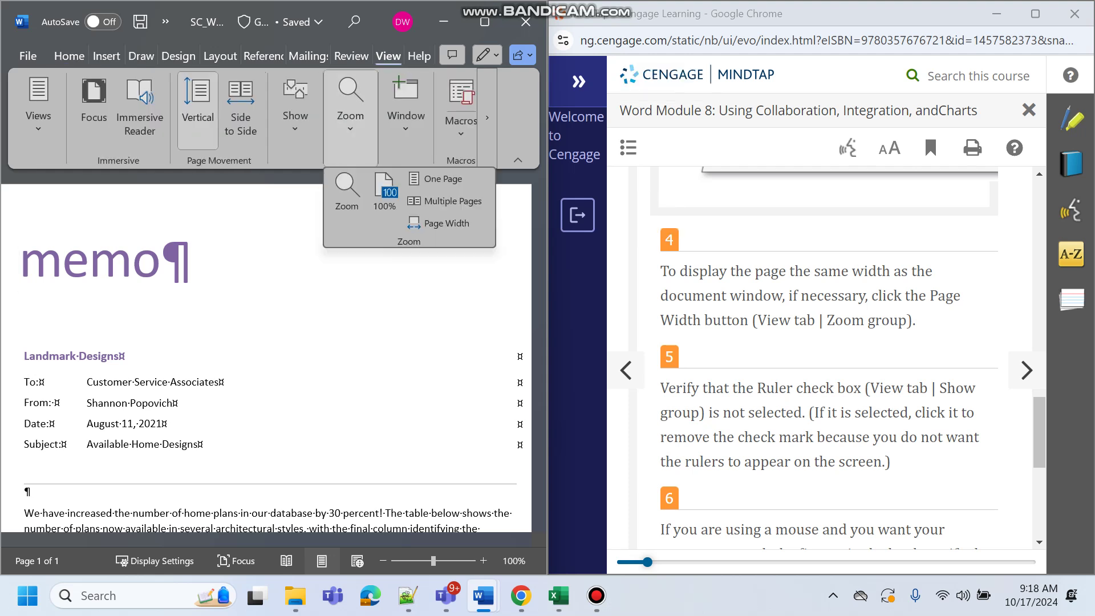
click(439, 223)
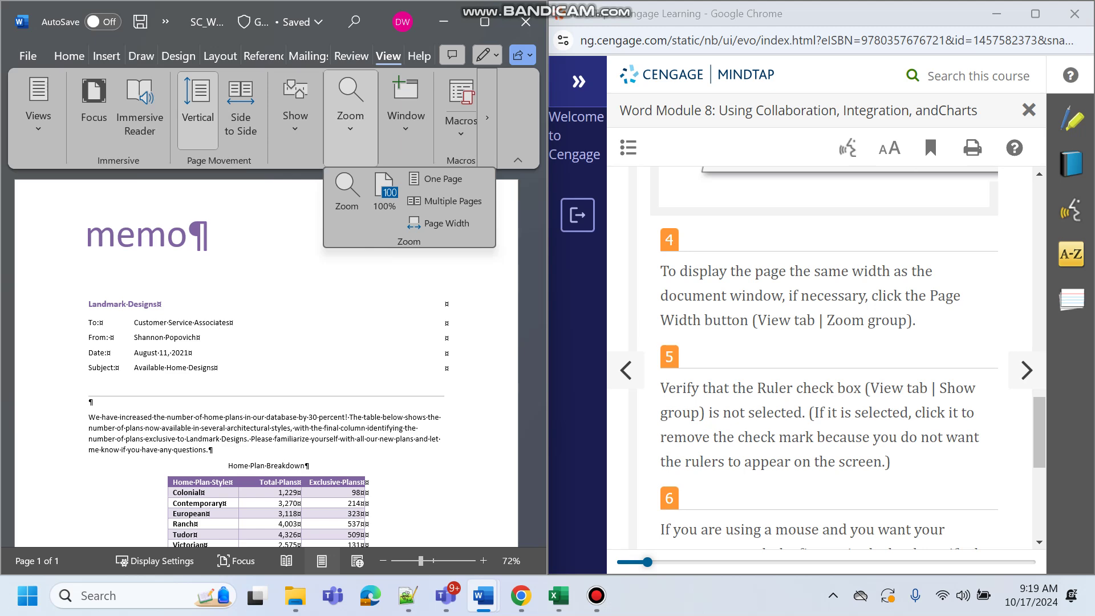
Review the ruler instructions in step 5 and turn on the Ruler for the memo
scroll(824, 358, down, 3)
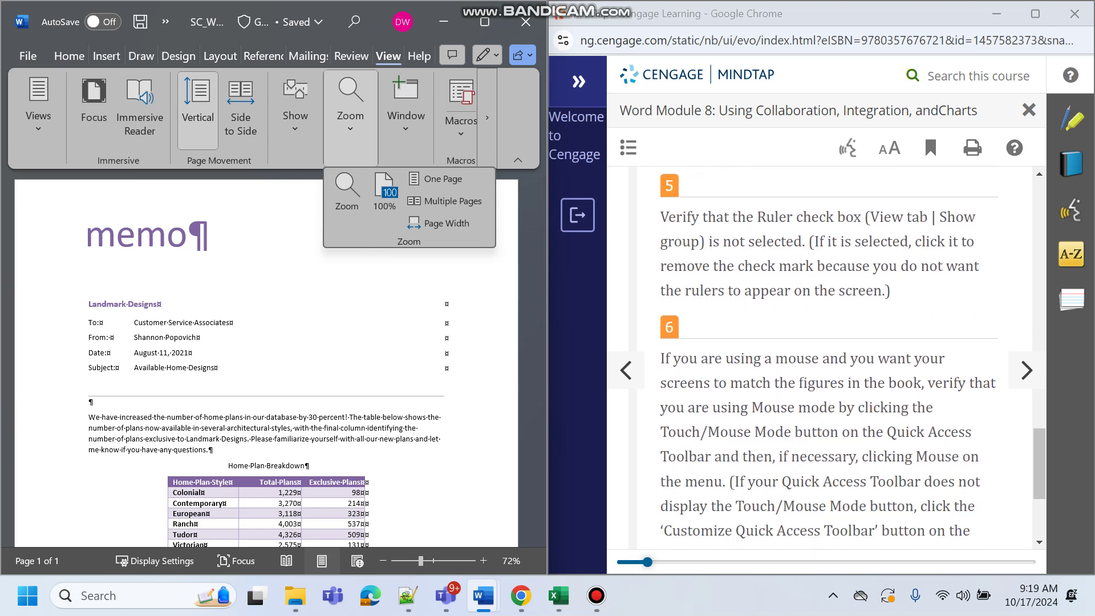
key(alt+Tab)
scroll(824, 358, up, 3)
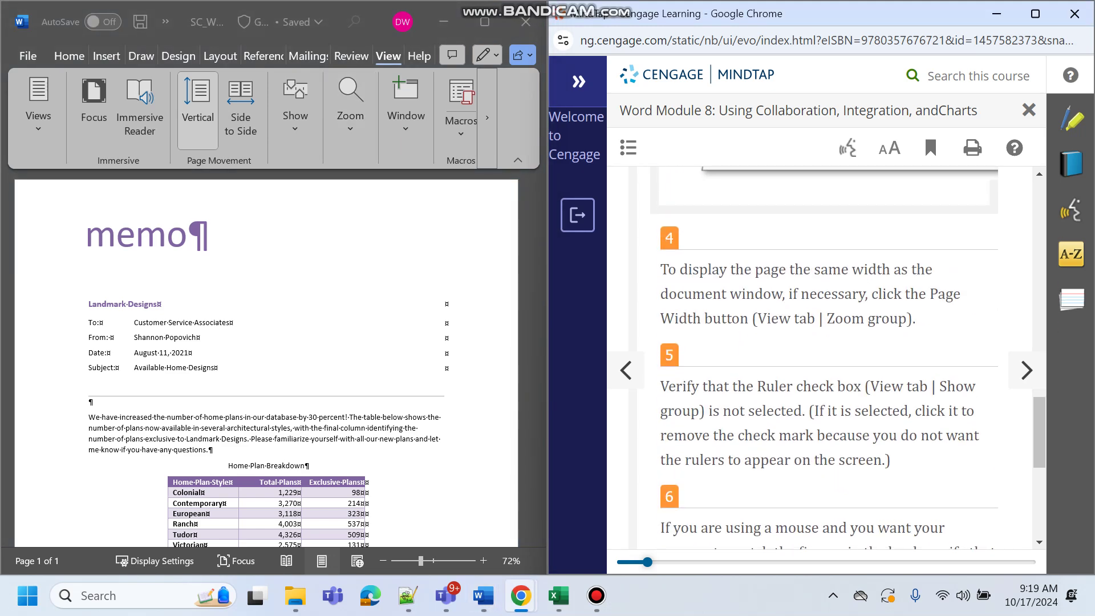
scroll(824, 357, down, 2)
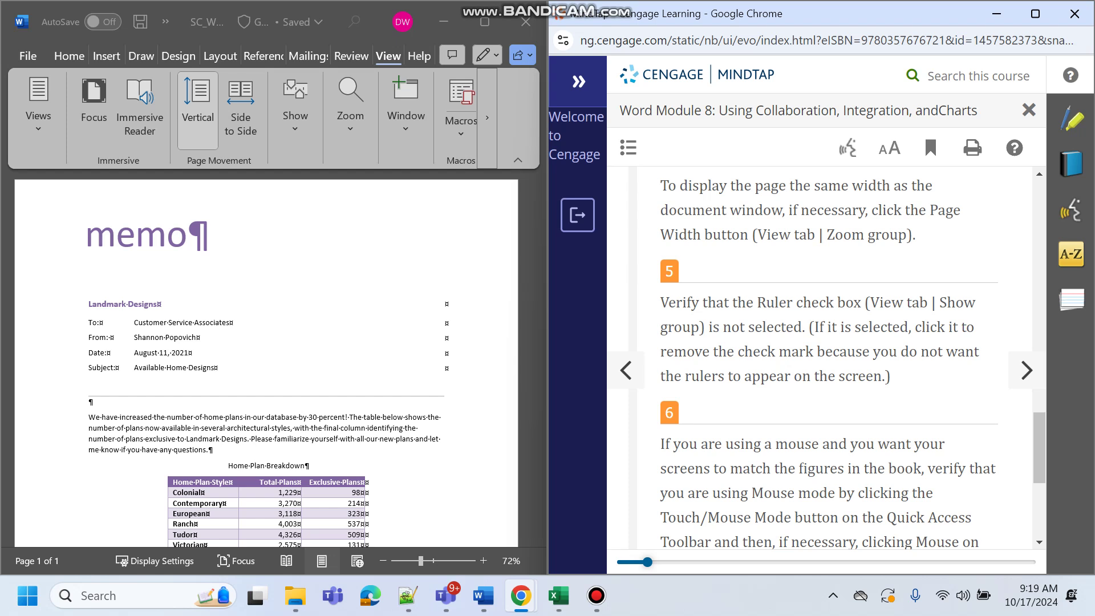
key(alt+Tab)
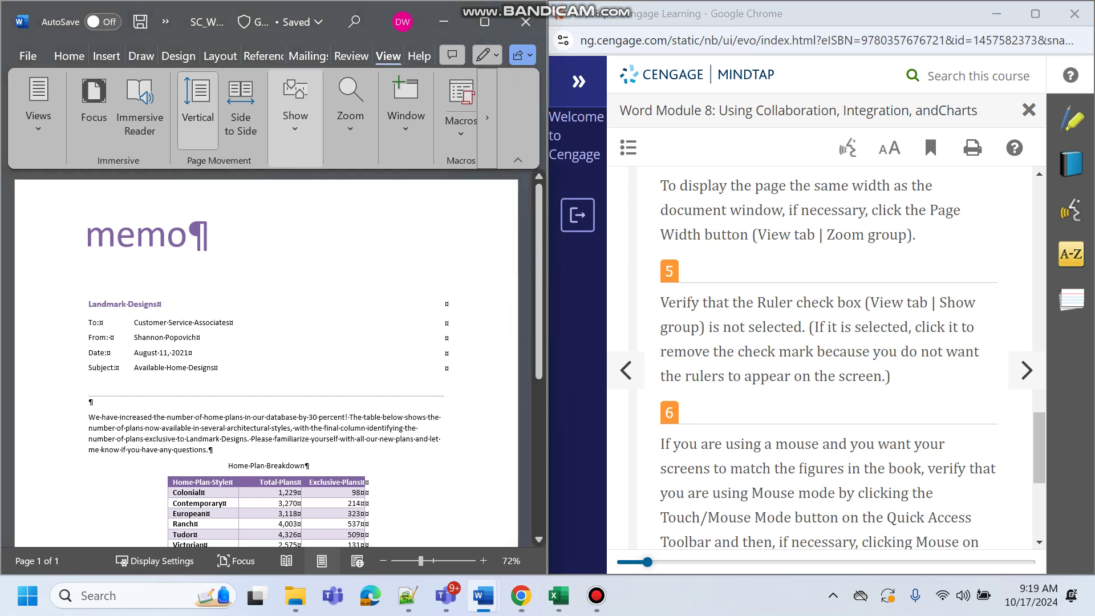
click(295, 117)
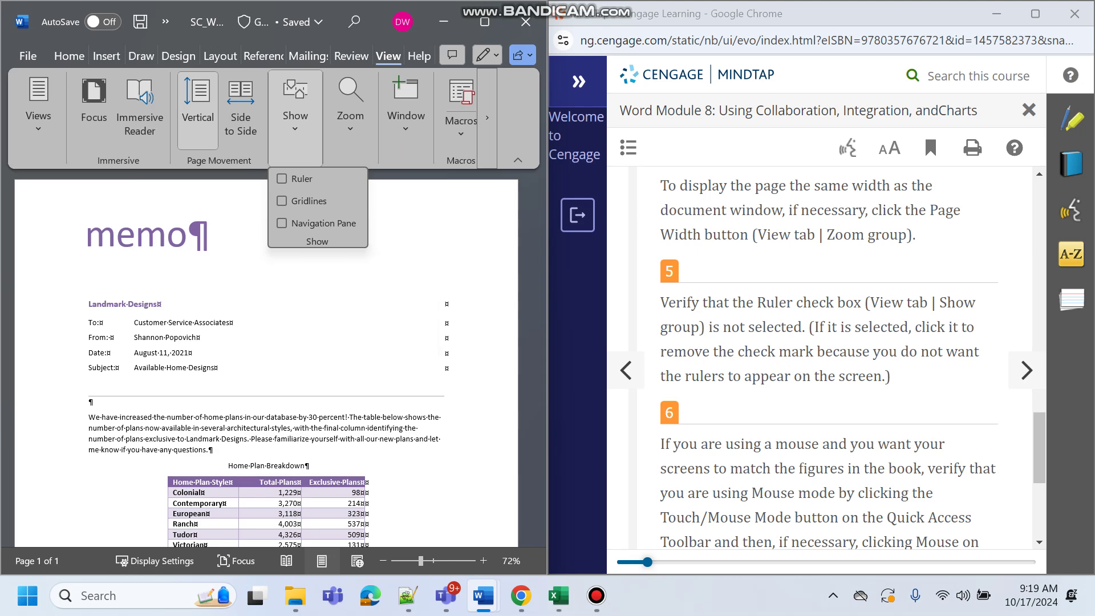
click(282, 179)
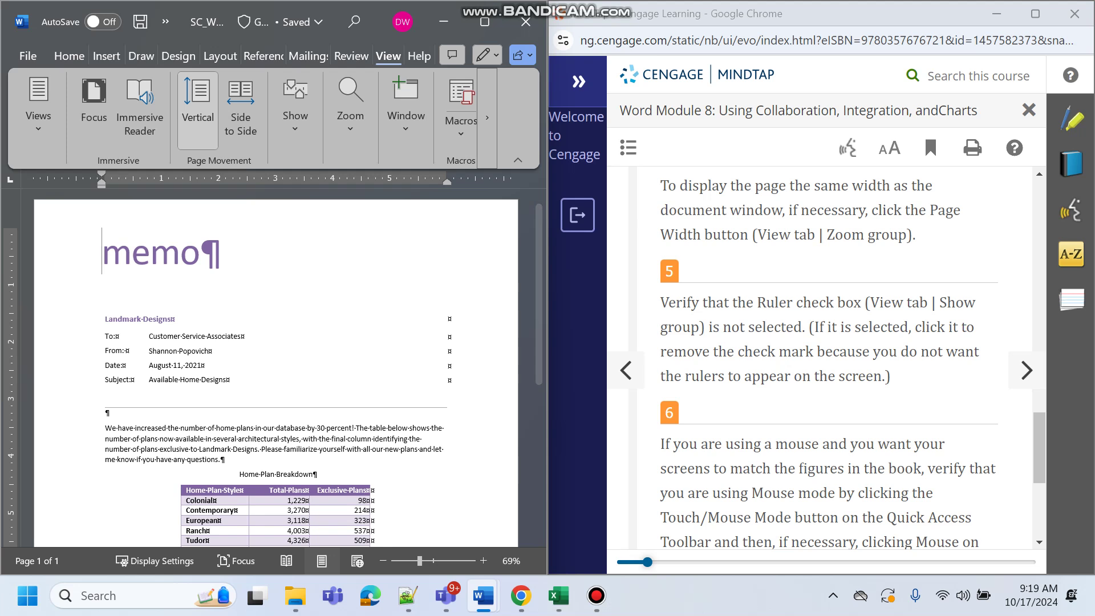
Read the Mouse mode instructions in step 6 and advance the textbook to section WD 8-2, Reviewing a Document
scroll(827, 354, down, 1)
scroll(827, 353, down, 2)
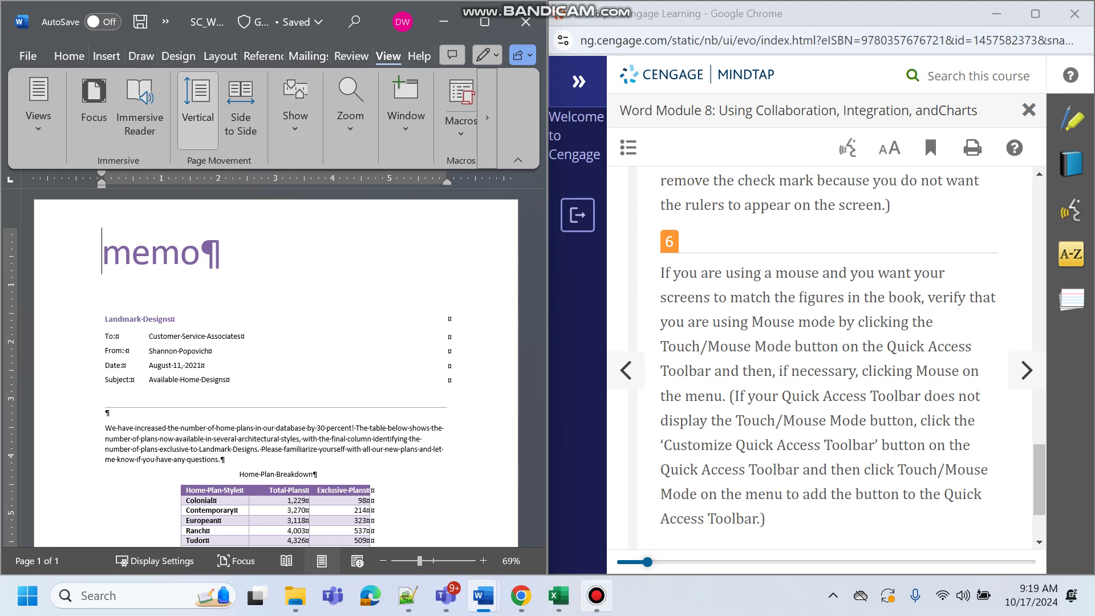
click(596, 595)
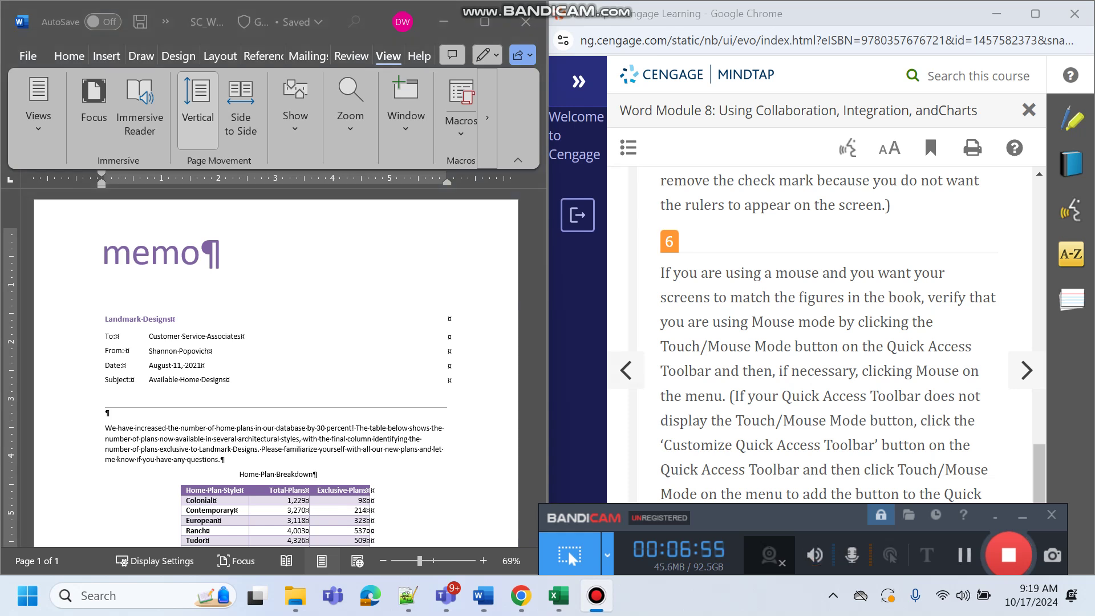
drag(725, 511, 737, 550)
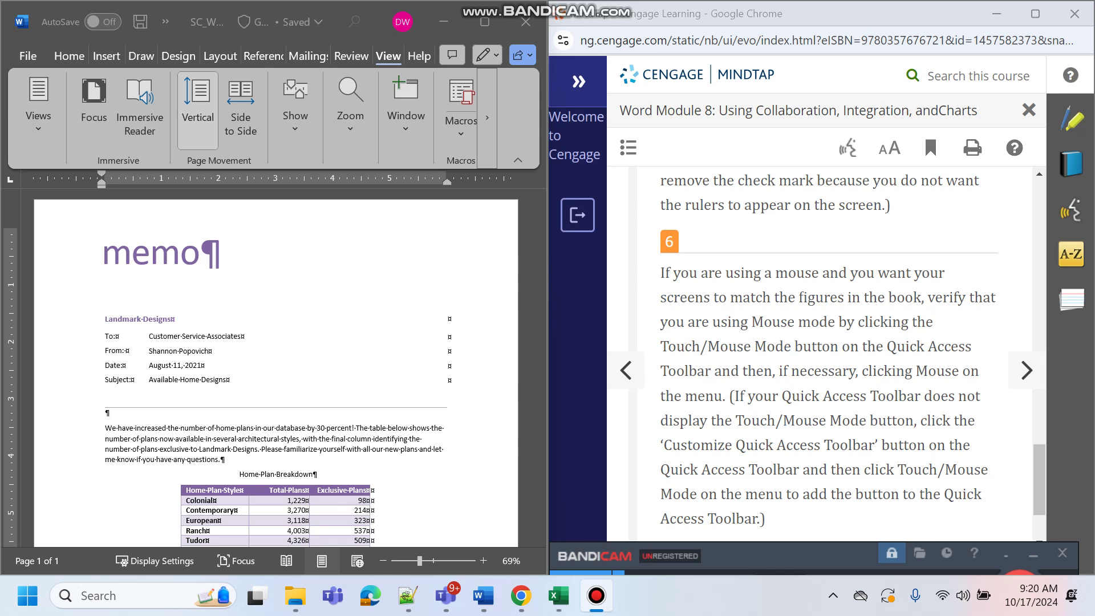
scroll(828, 343, down, 2)
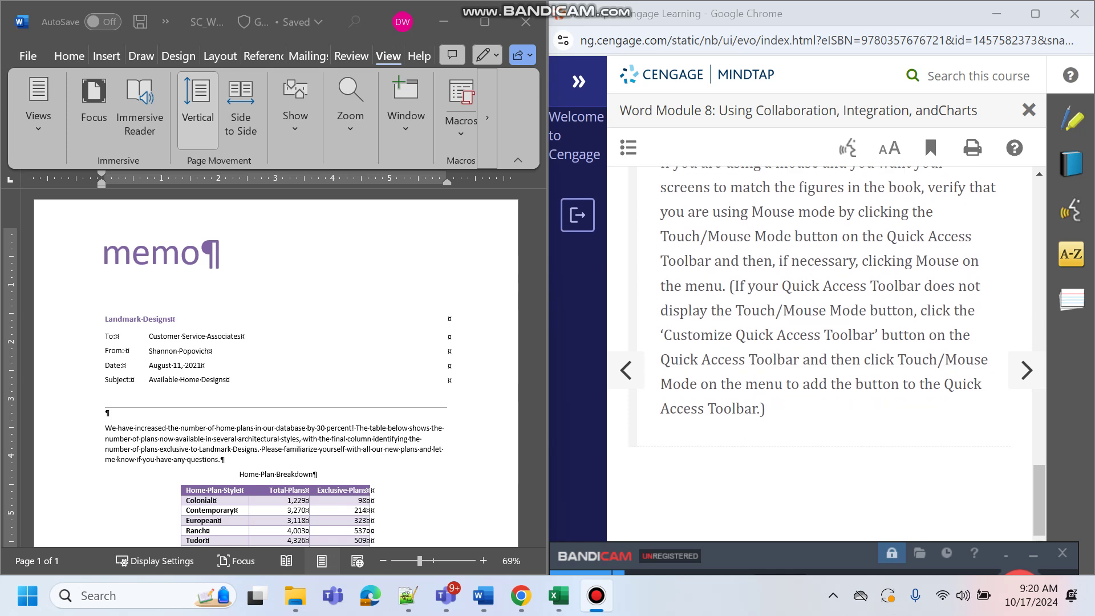
click(1027, 370)
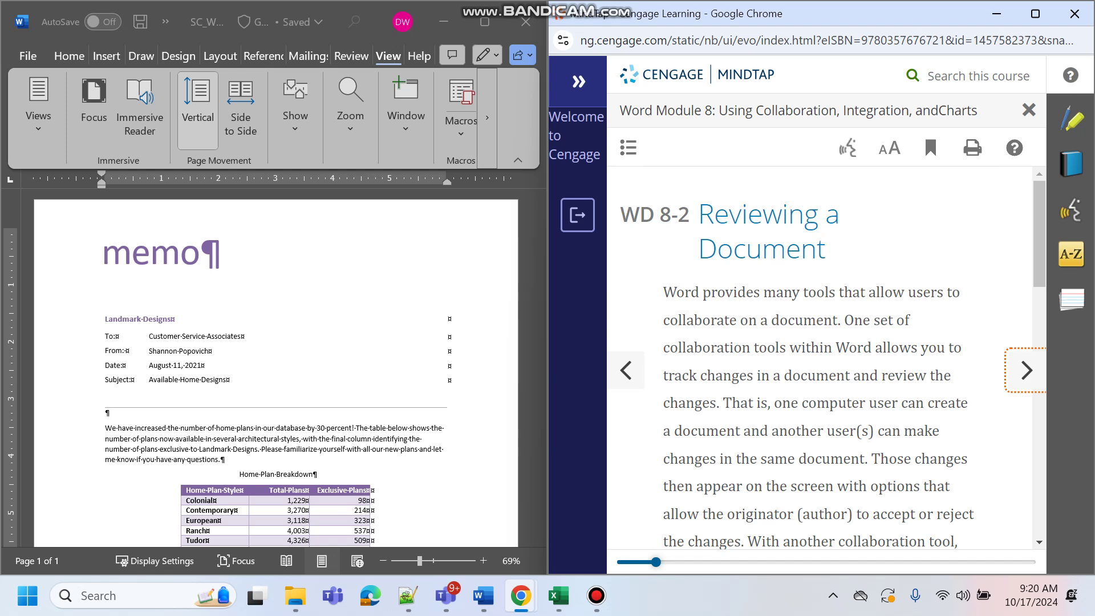
Read section WD 8-2 on Word's collaboration tools and its general steps, and advance the textbook to section WD 8-2a
scroll(819, 359, down, 3)
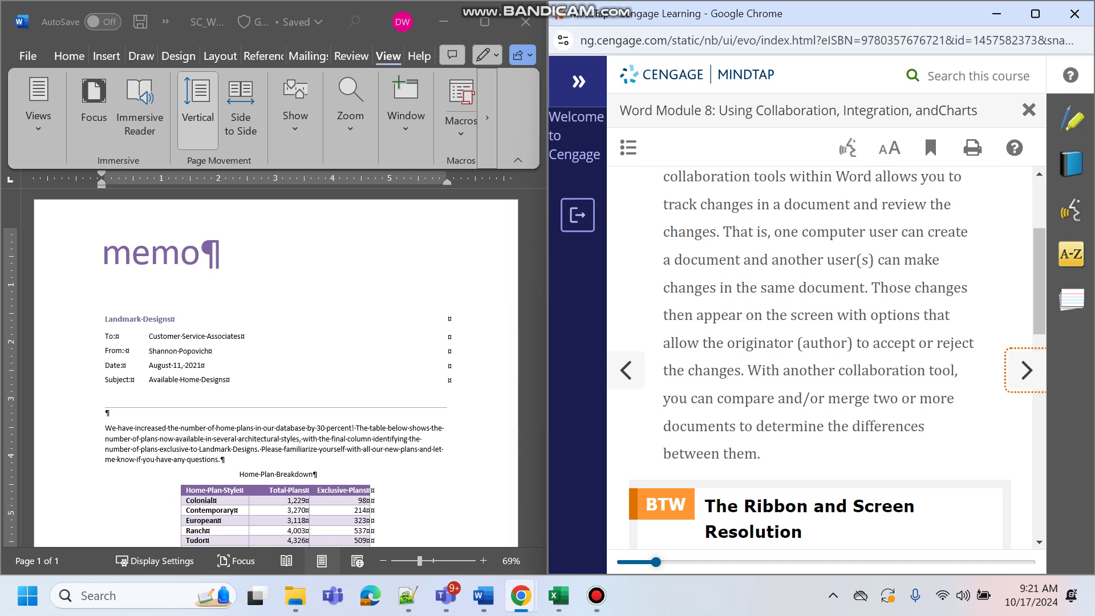
scroll(822, 354, down, 8)
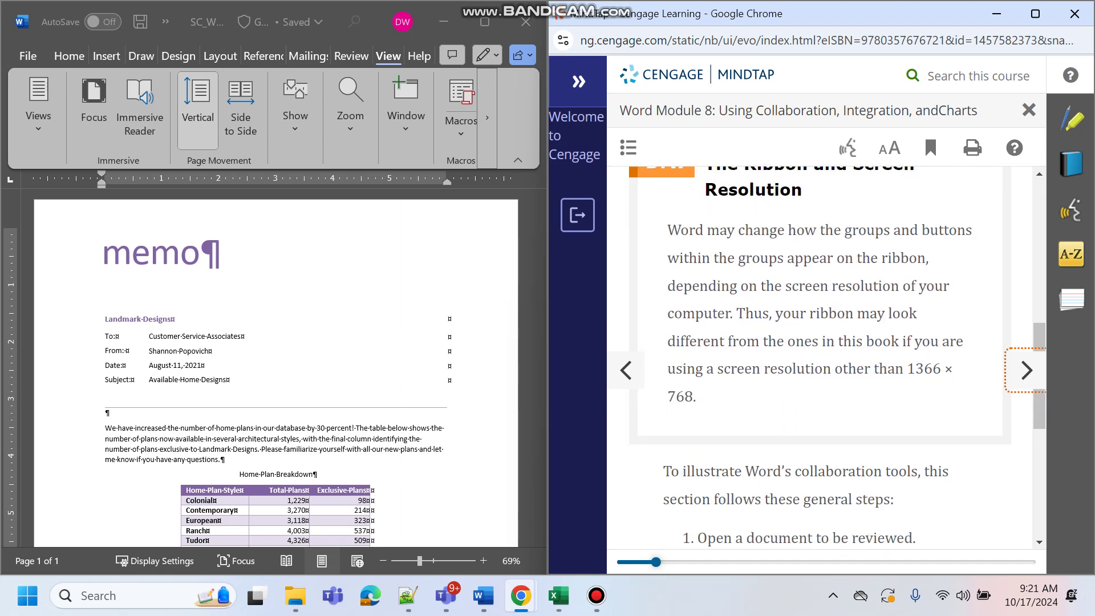
scroll(821, 354, up, 4)
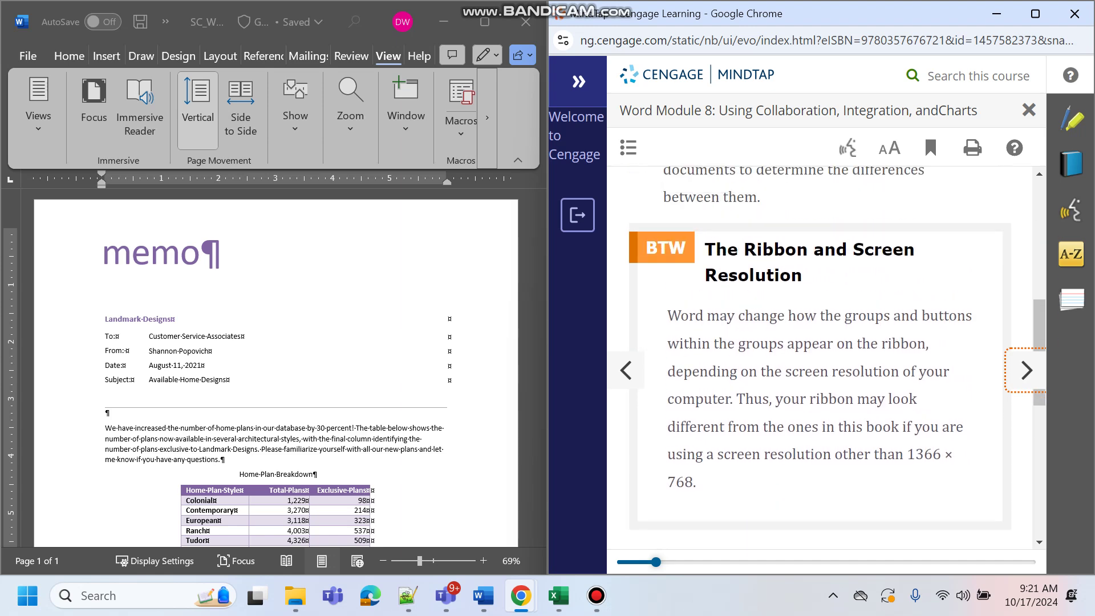
scroll(822, 354, down, 5)
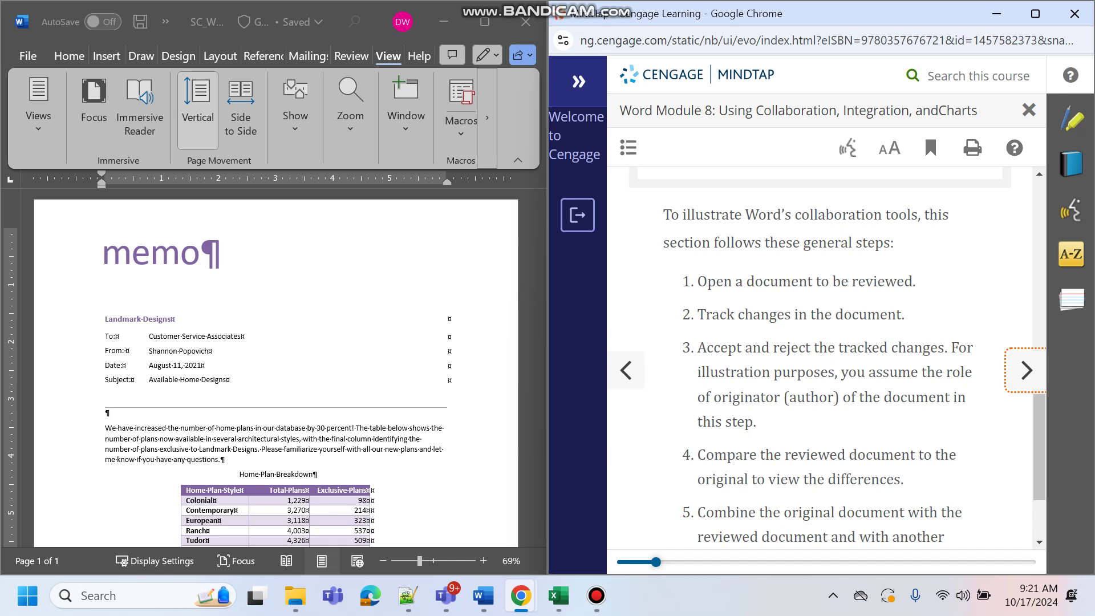
scroll(821, 353, down, 1)
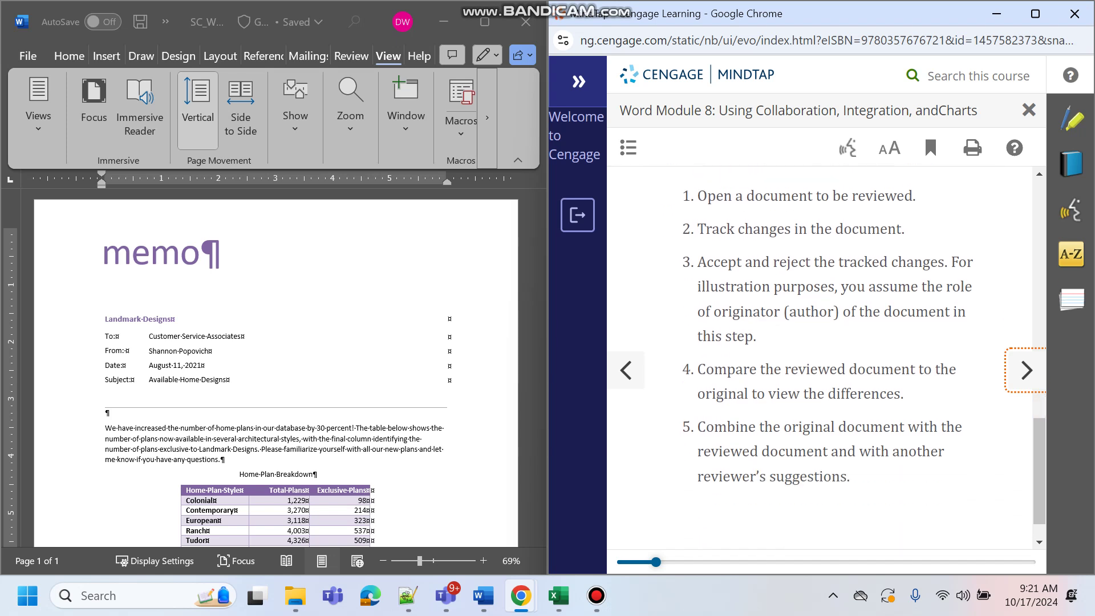
key(Return)
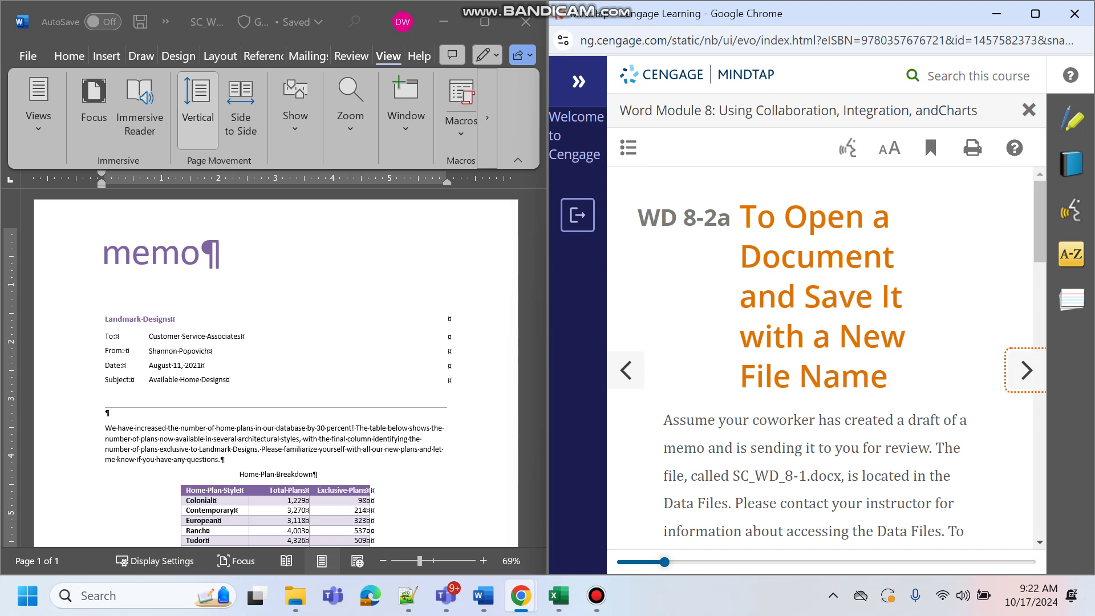
Read the WD 8-2a introduction on saving with a new file name and display the open memo's file name and location details
scroll(822, 359, down, 5)
scroll(821, 359, up, 4)
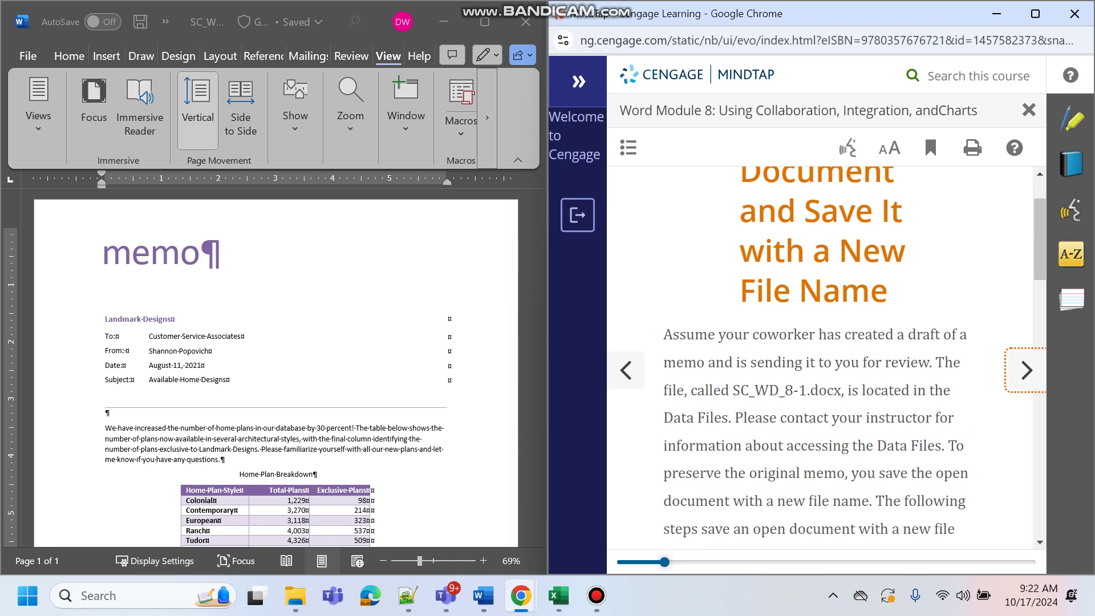
click(257, 22)
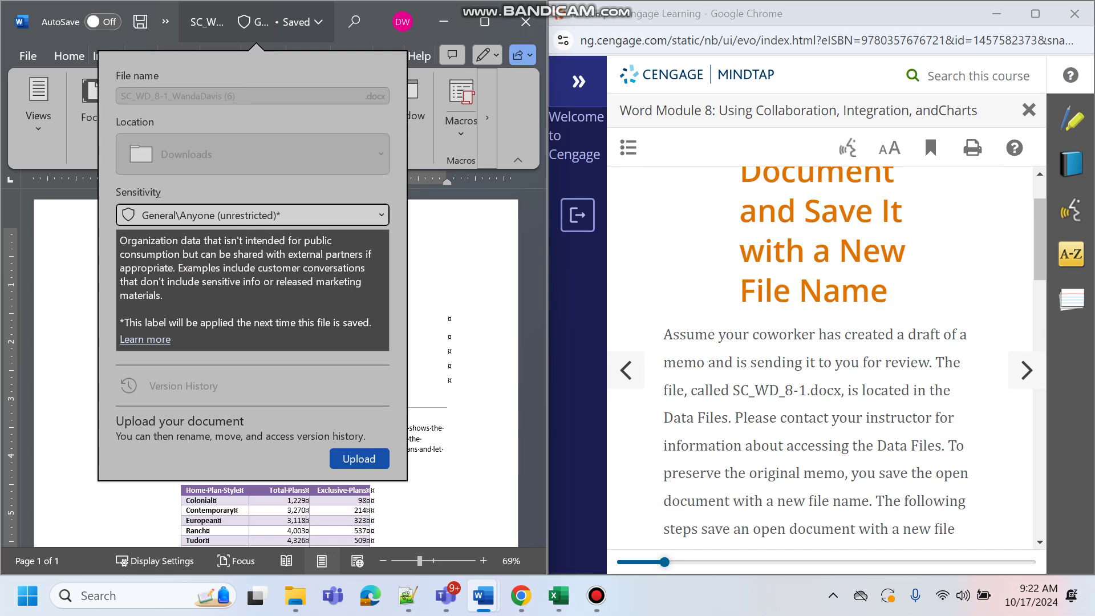
click(596, 596)
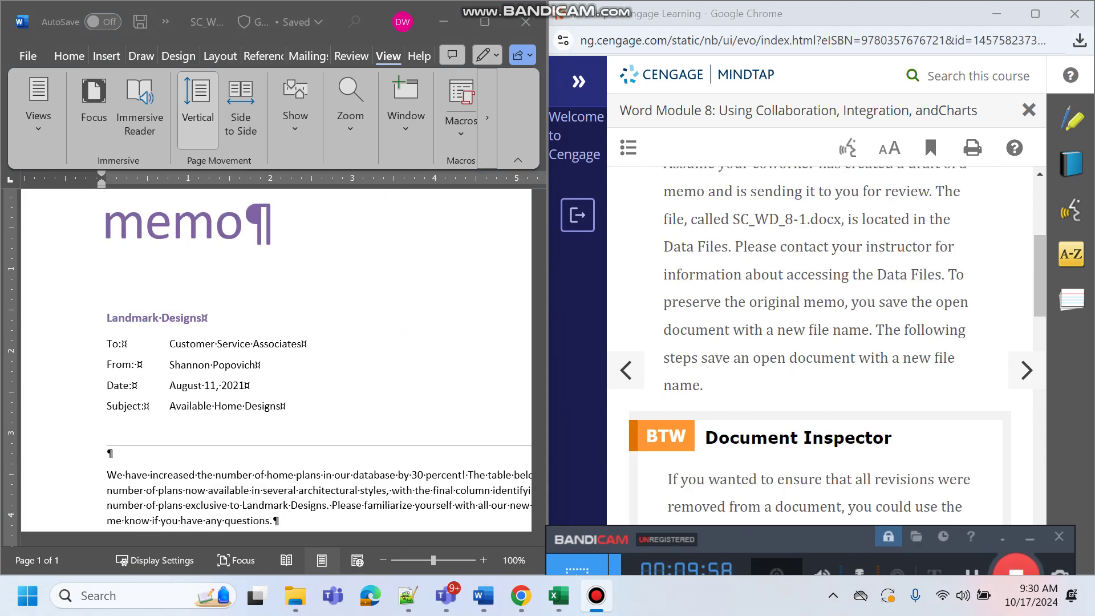
drag(827, 535, 823, 553)
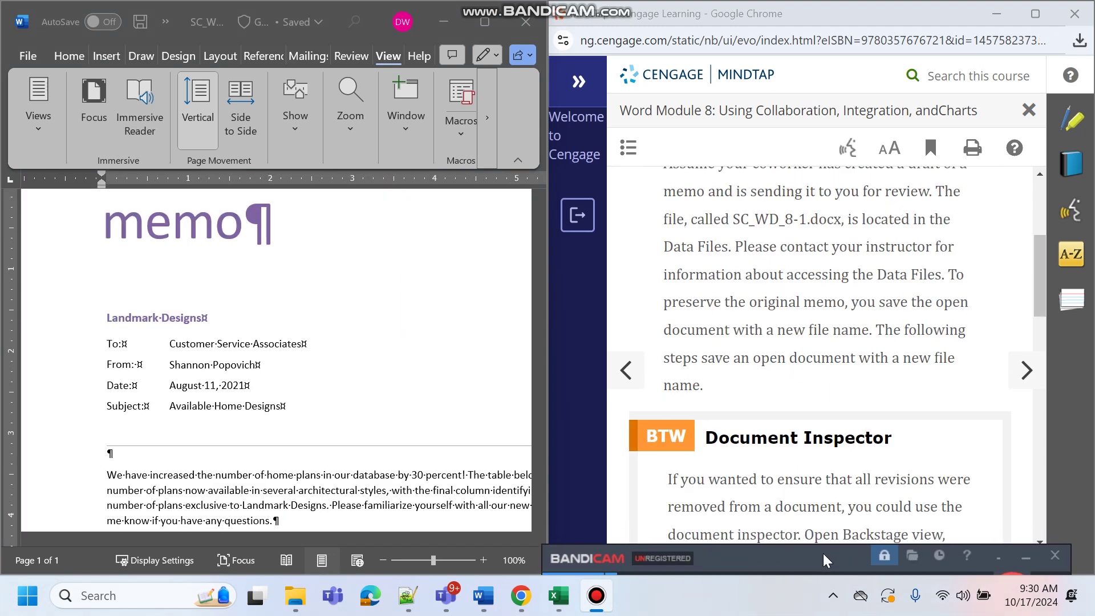